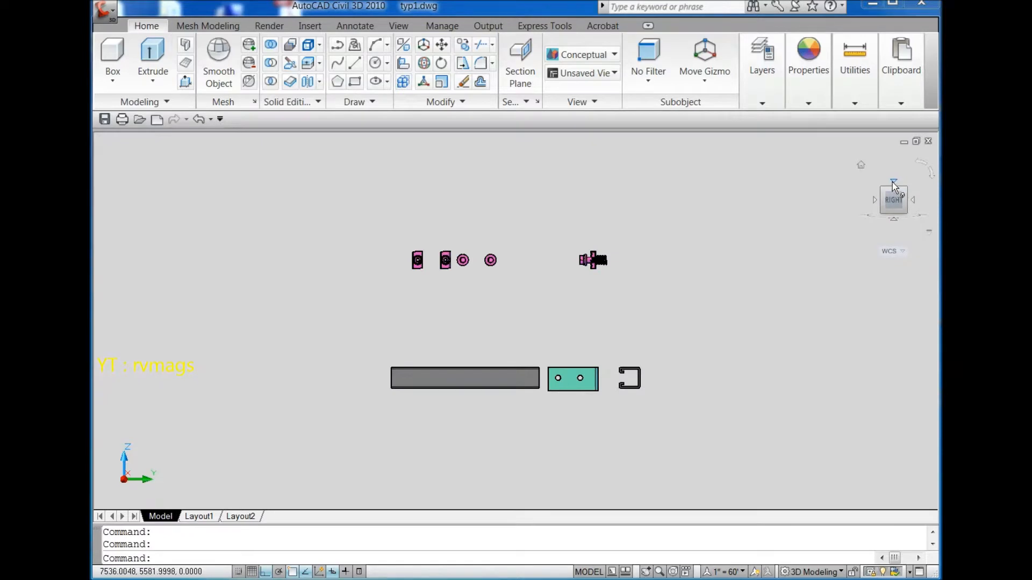
Start moving the channel beyond the bracket's right-hand flange, with its base point midway between the upper and lower lips at the bracket end
click(893, 184)
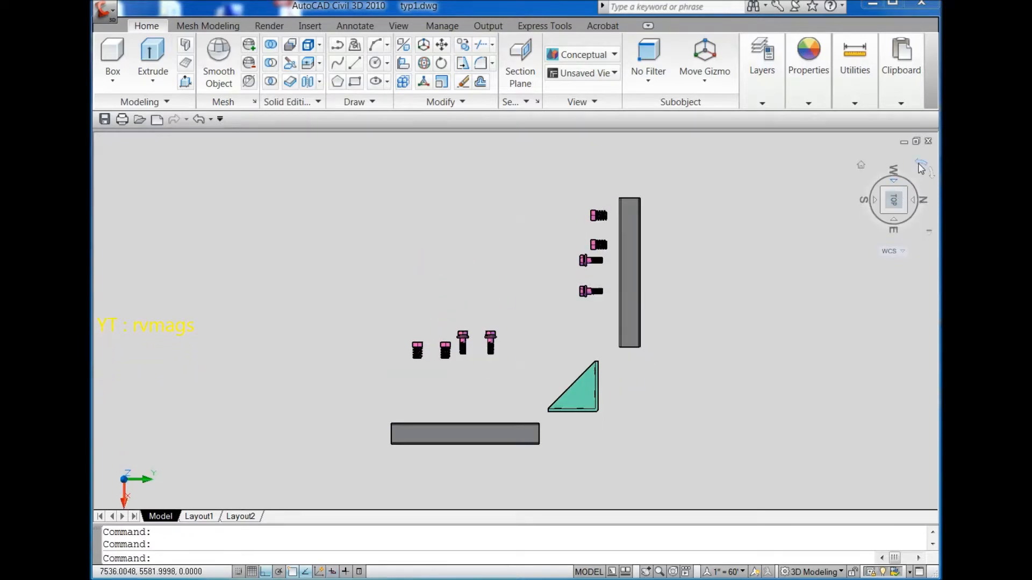
click(921, 166)
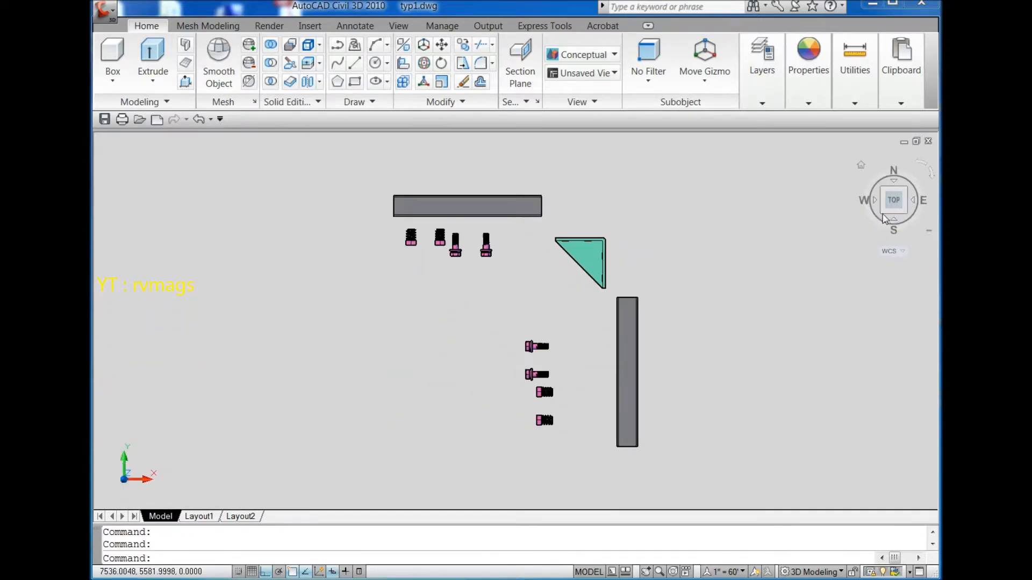
click(883, 212)
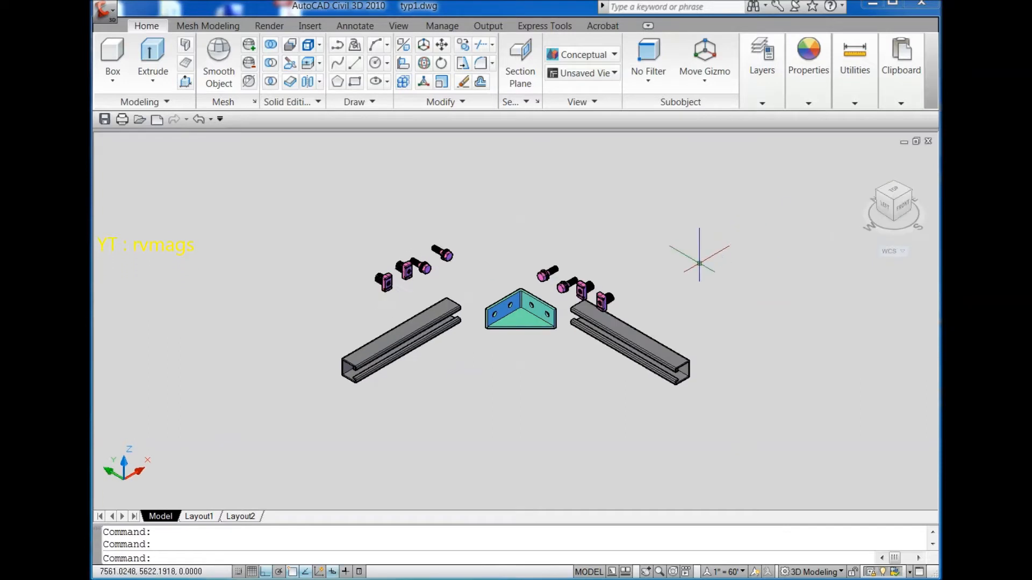
scroll(524, 309, up, 3)
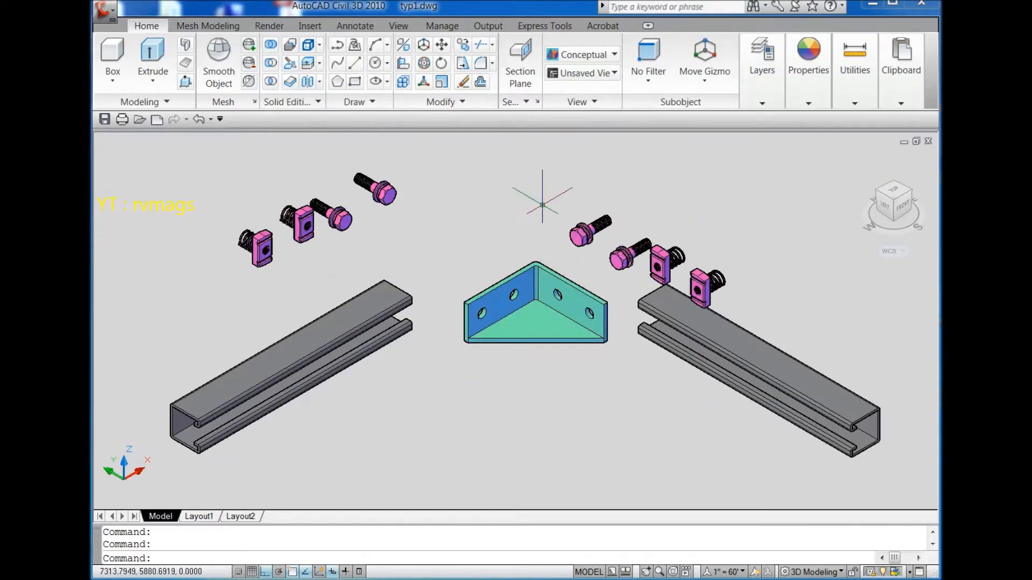
click(443, 46)
click(731, 345)
key(Return)
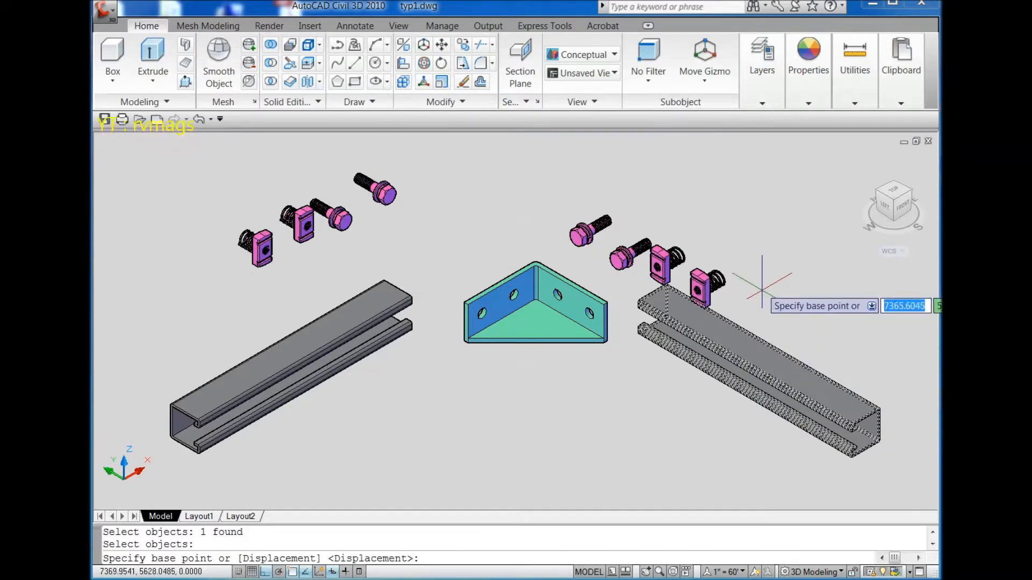
shift+right_click(528, 186)
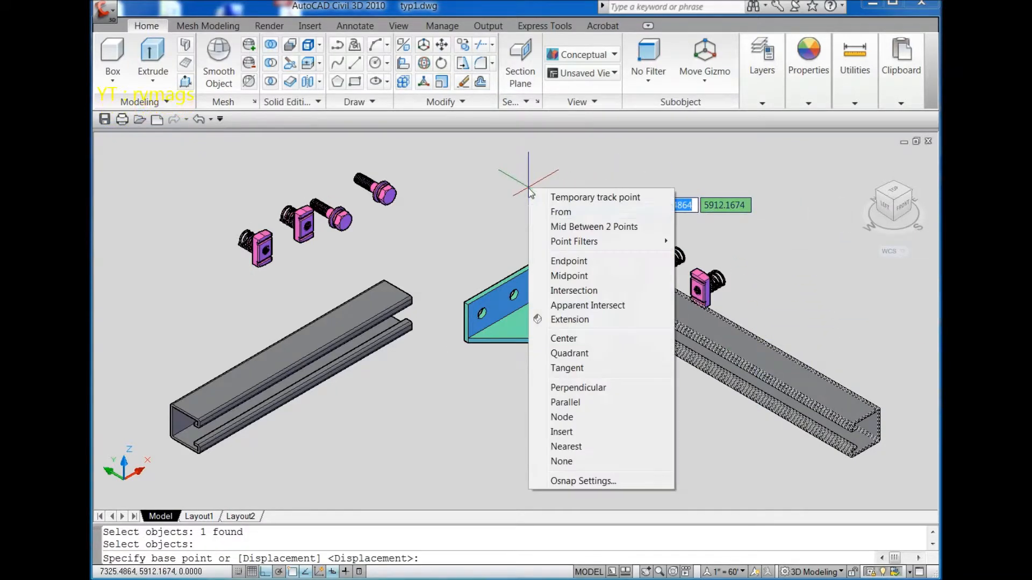
click(604, 229)
scroll(629, 340, up, 6)
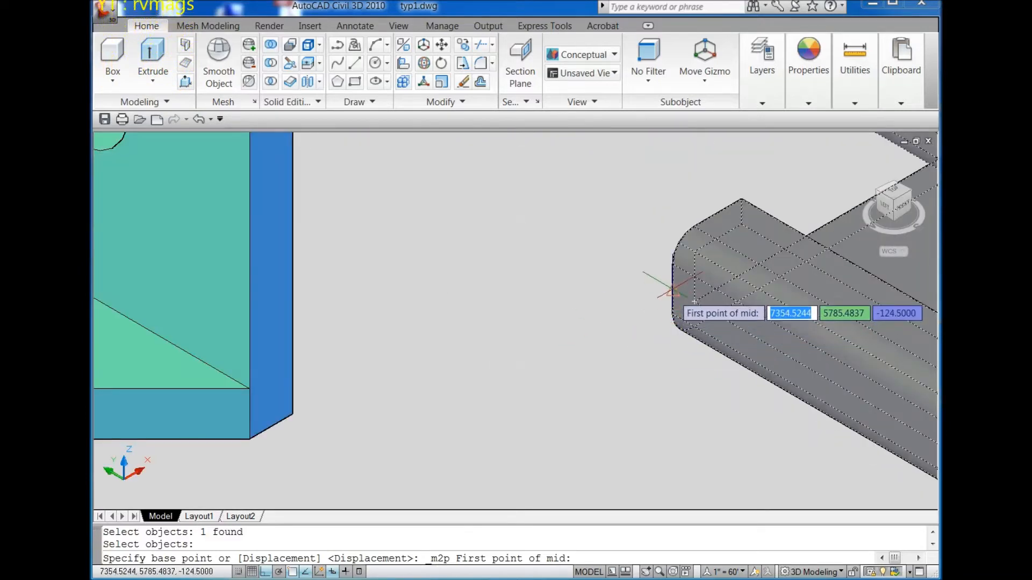
click(673, 294)
scroll(632, 323, down, 2)
scroll(626, 223, up, 3)
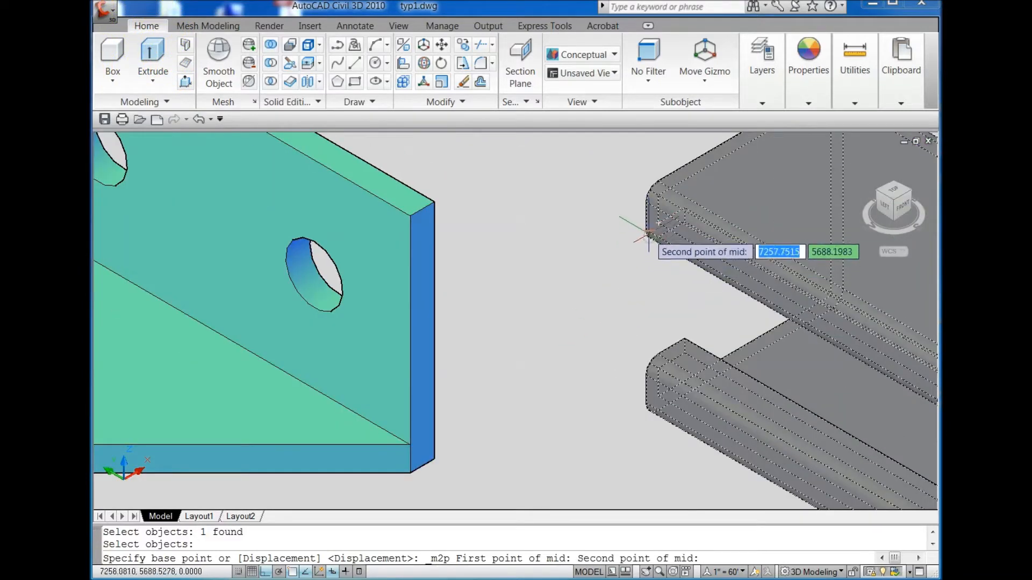
click(656, 220)
Place the moved channel's base point midway between the two lips at the other channel's open near end
scroll(666, 242, down, 4)
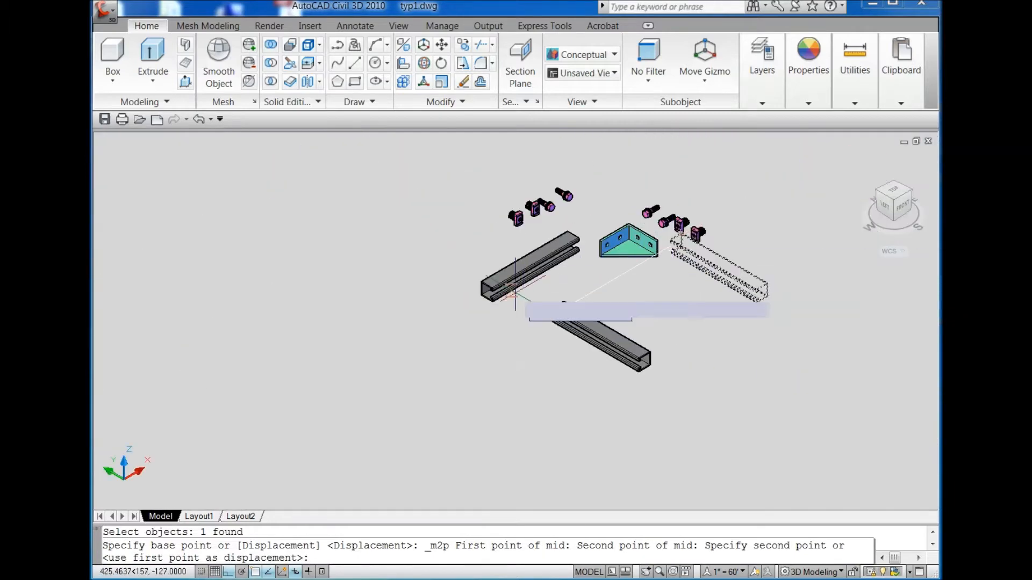
scroll(508, 281, up, 5)
shift+right_click(511, 368)
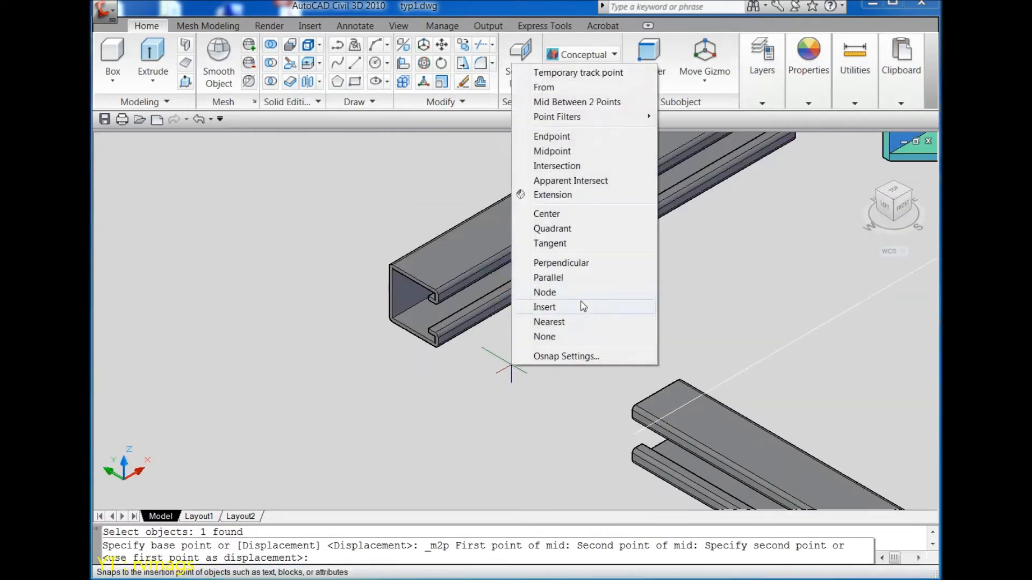
click(595, 110)
scroll(441, 318, up, 5)
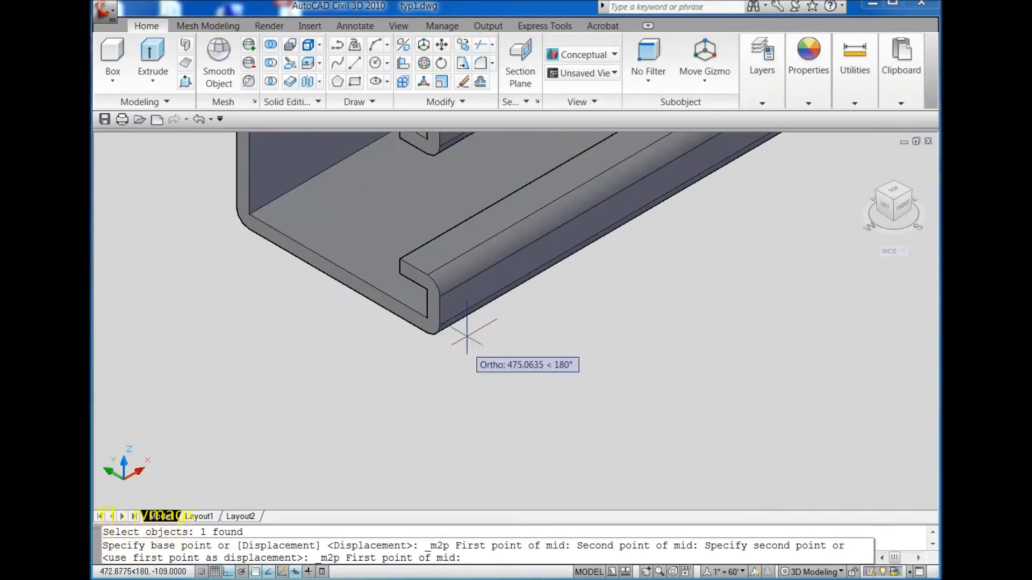
scroll(443, 320, down, 3)
scroll(438, 272, up, 4)
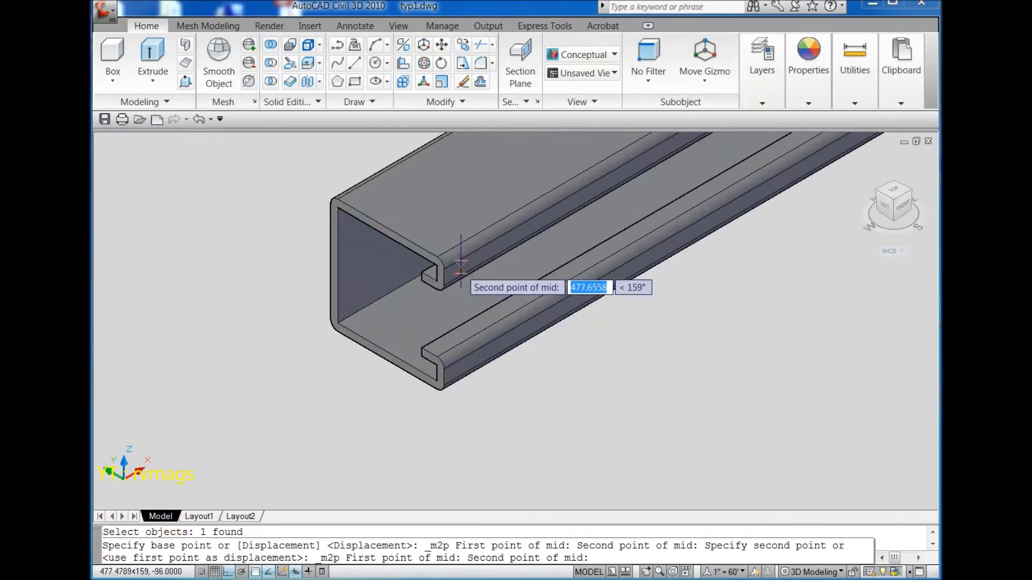
click(426, 285)
scroll(430, 279, down, 6)
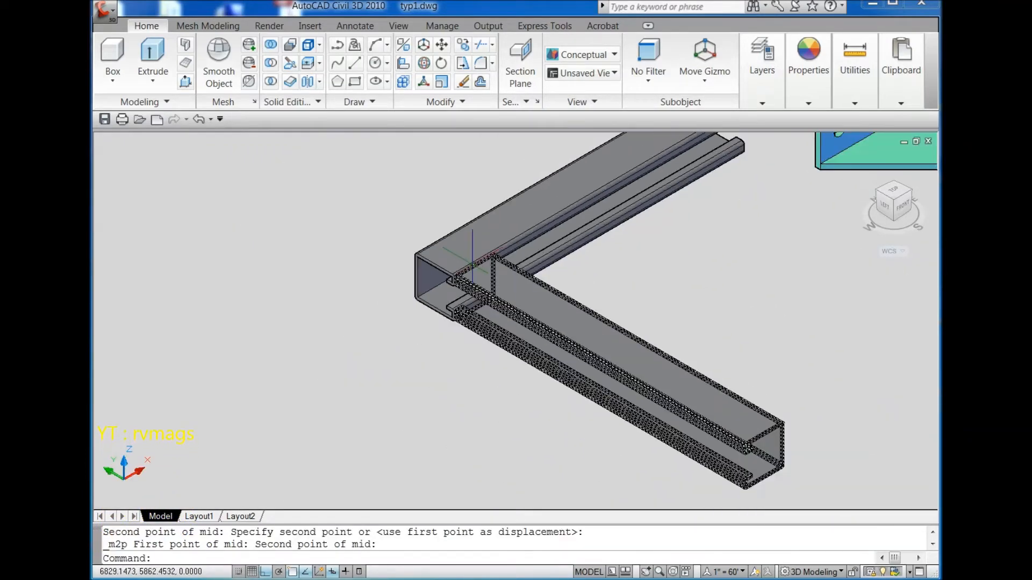
Move the perpendicular channel 150 units in the positive X direction, along the other channel's open side
click(441, 44)
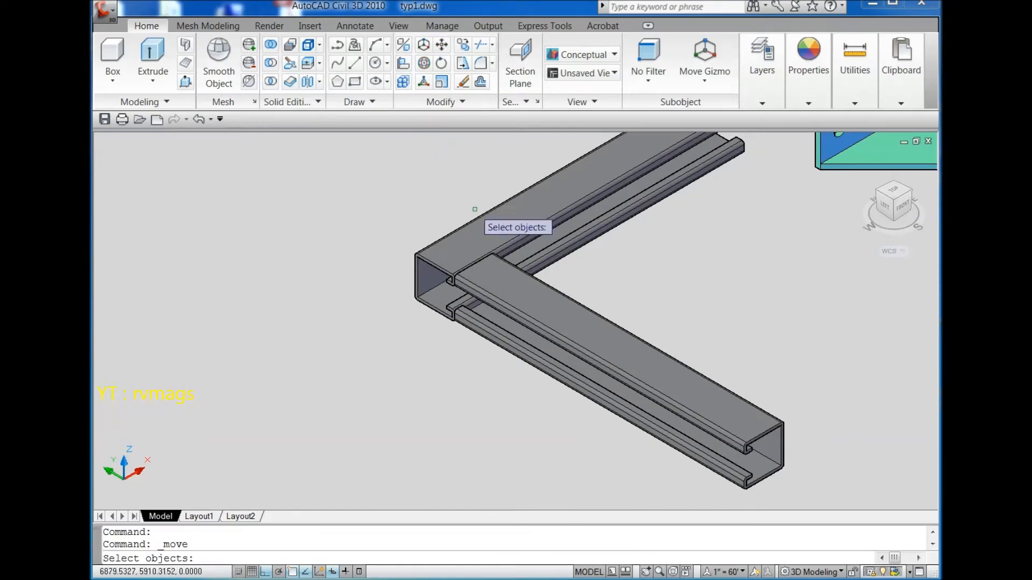
click(546, 317)
key(Return)
click(290, 360)
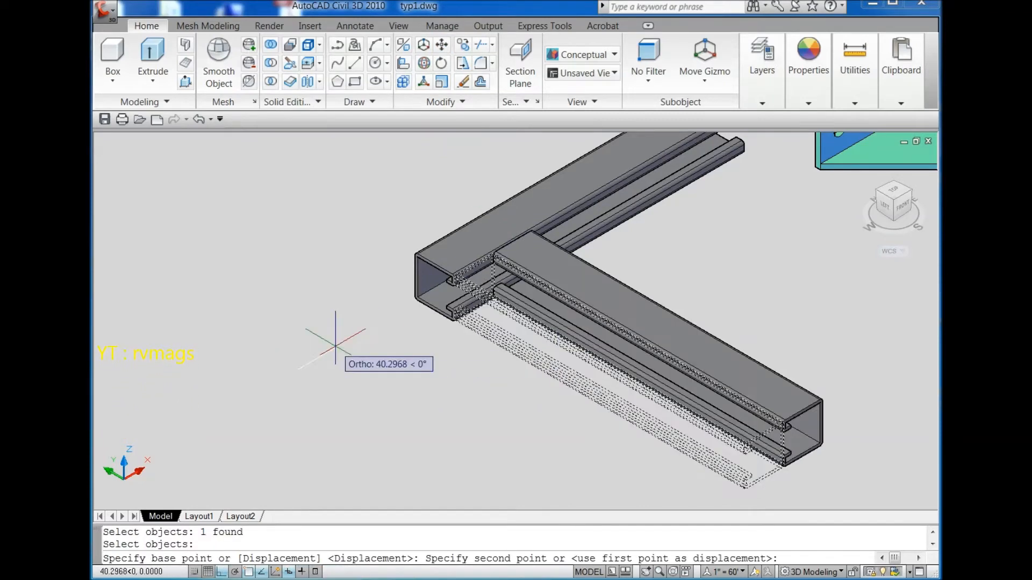
text(150)
key(Return)
scroll(338, 340, down, 5)
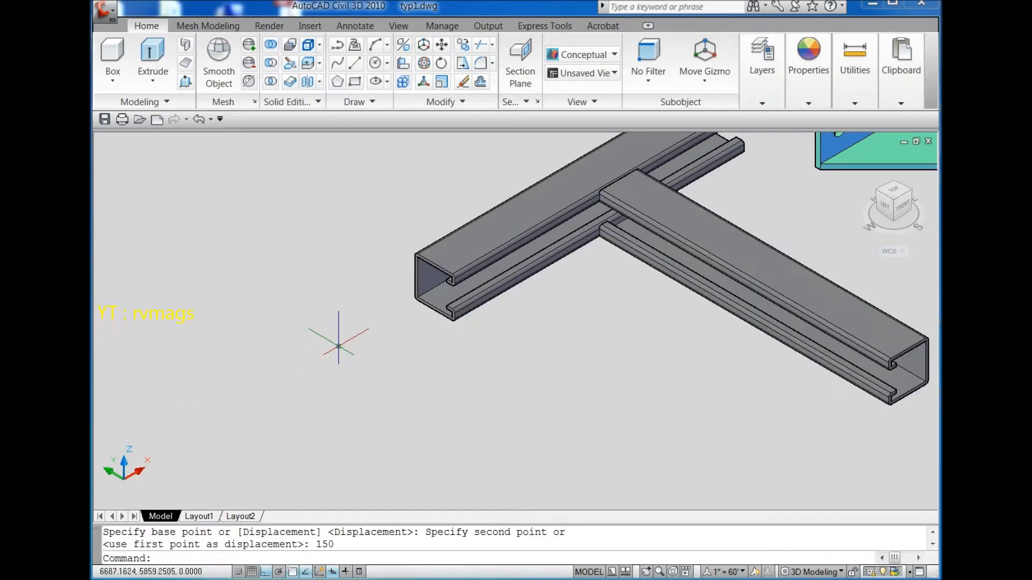
Move the outermost left-hand spring nut into the open end of the X-direction channel, snapping its lower groove edge onto the lower lip
scroll(424, 236, up, 5)
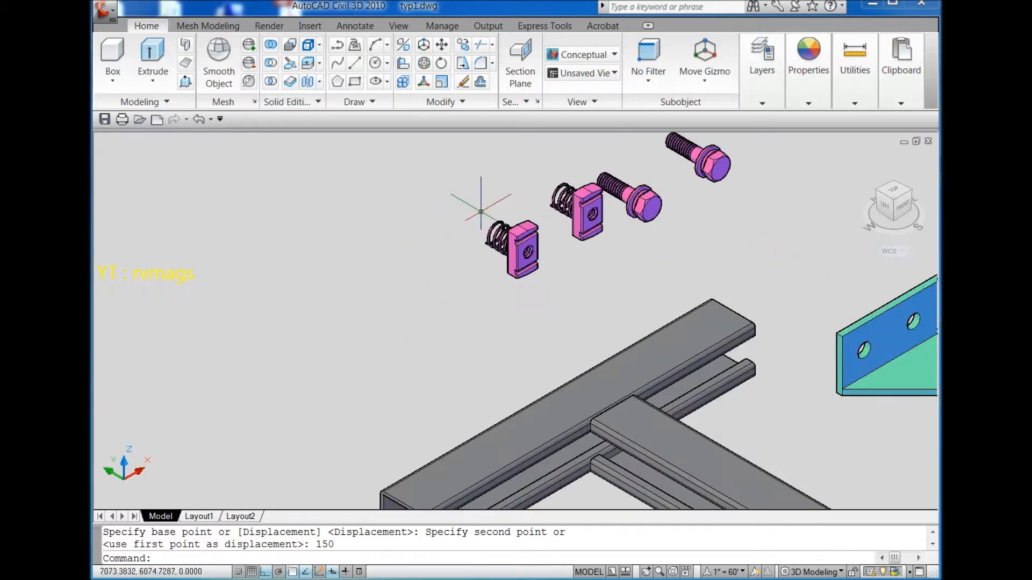
click(441, 46)
click(520, 250)
key(Return)
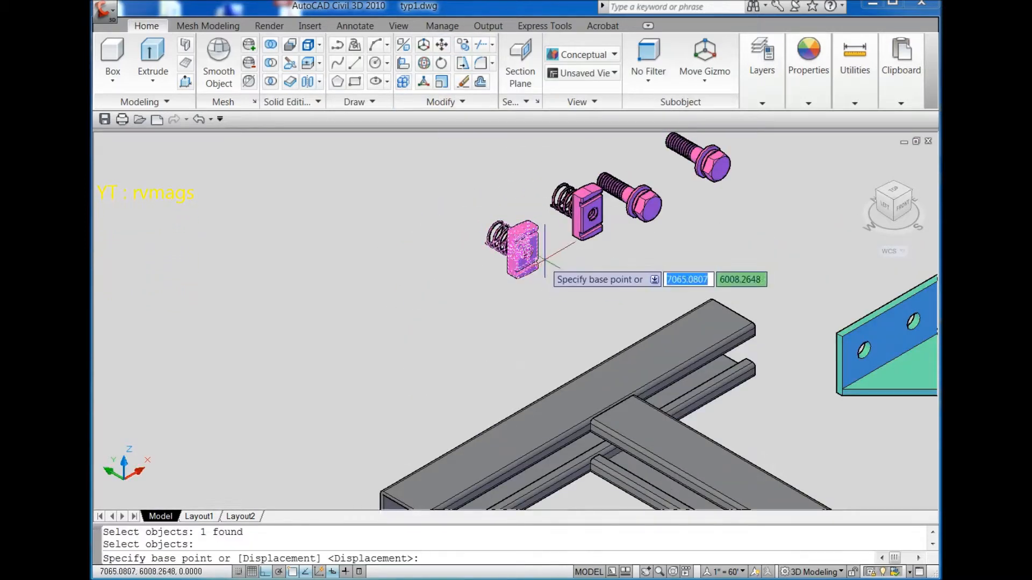
scroll(519, 272, up, 6)
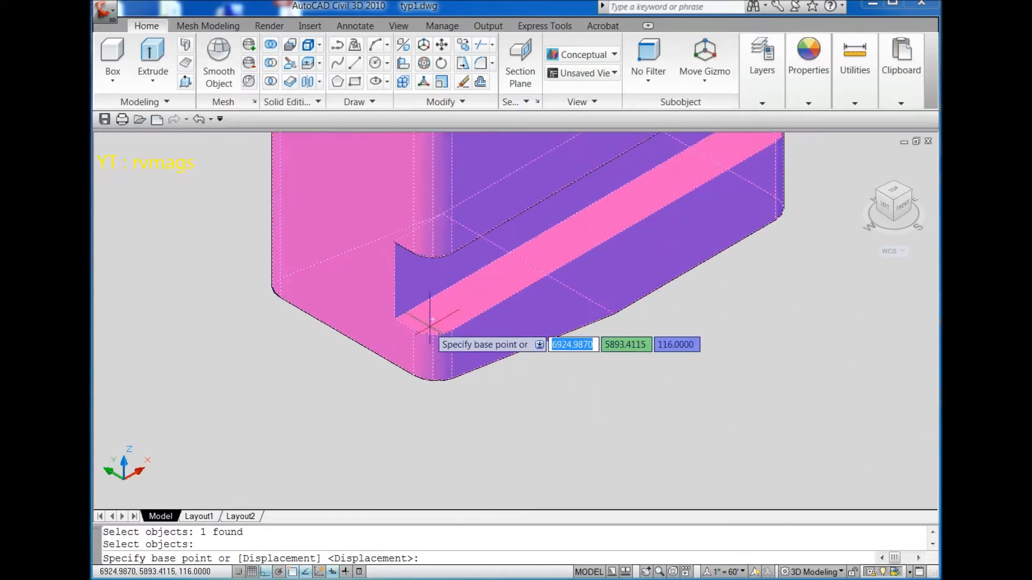
click(396, 286)
scroll(444, 286, down, 6)
scroll(444, 286, down, 8)
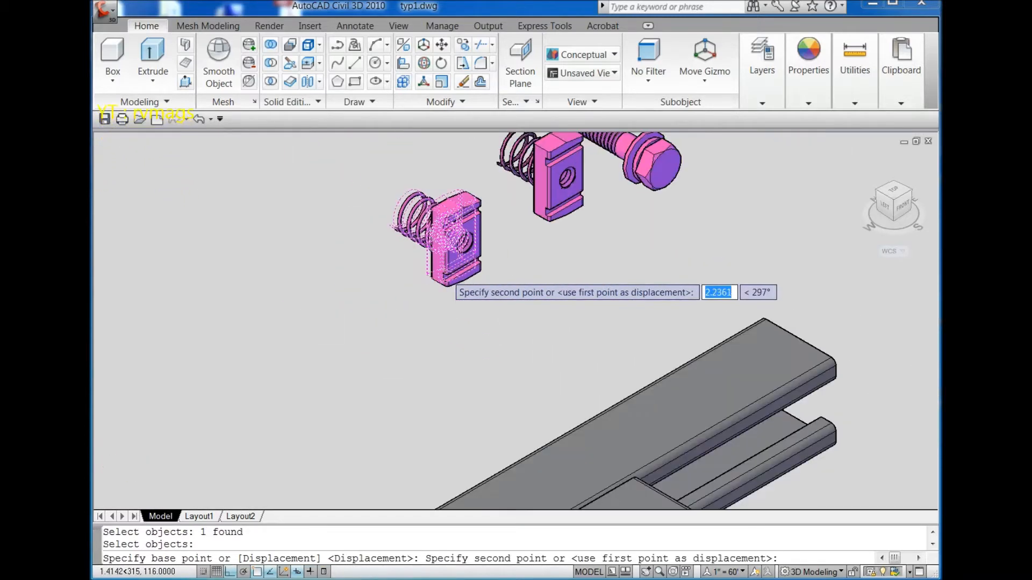
scroll(423, 402, up, 2)
scroll(423, 402, up, 10)
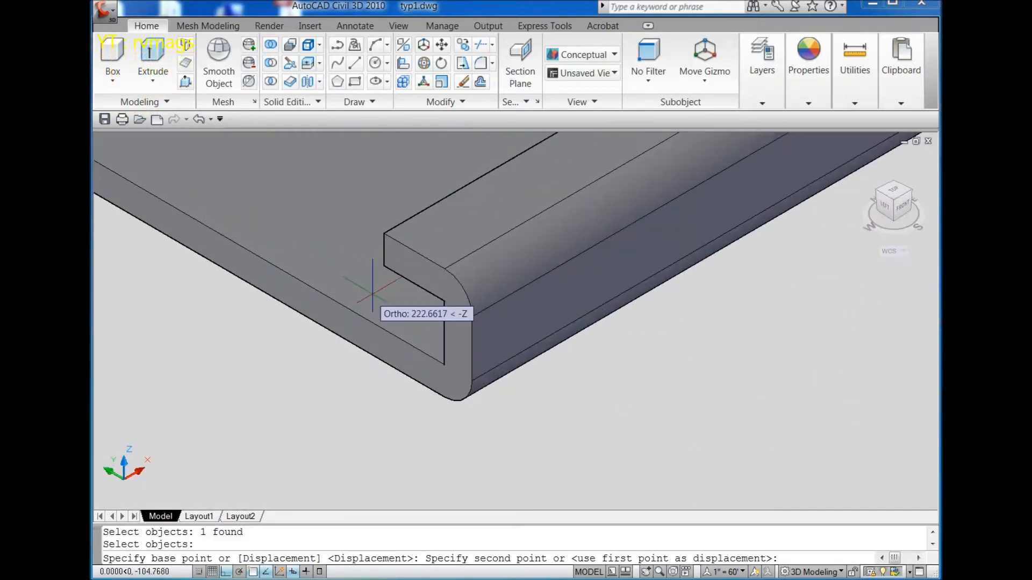
click(384, 254)
scroll(337, 350, down, 8)
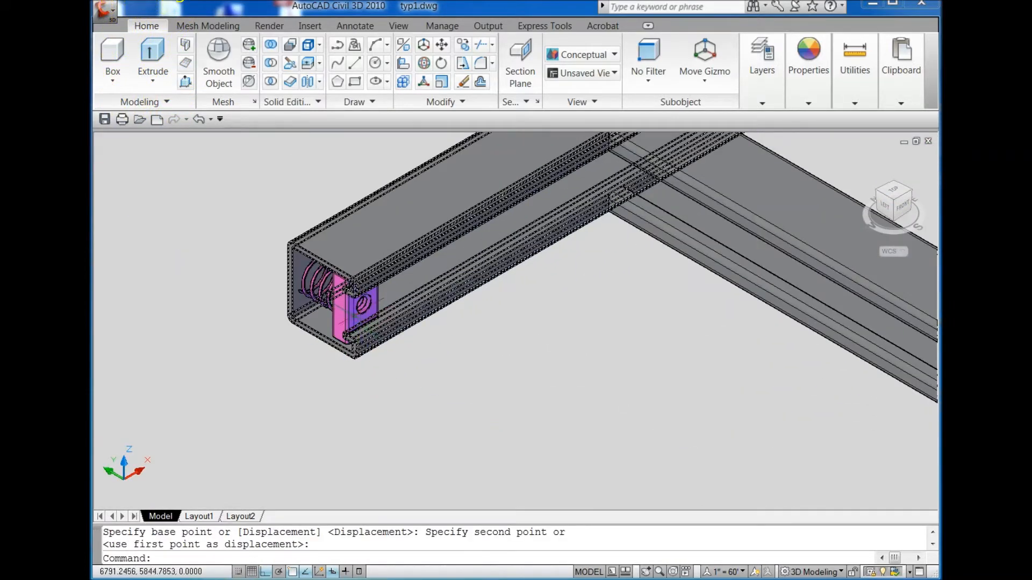
Move the inserted spring nut 59.5 units in the positive X direction inside the channel
click(356, 313)
click(458, 63)
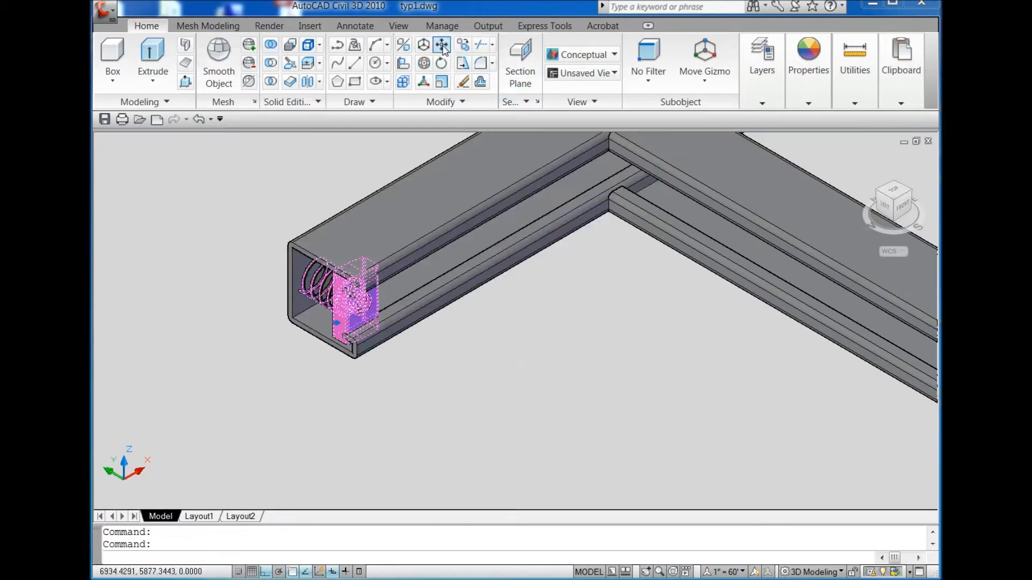
click(424, 402)
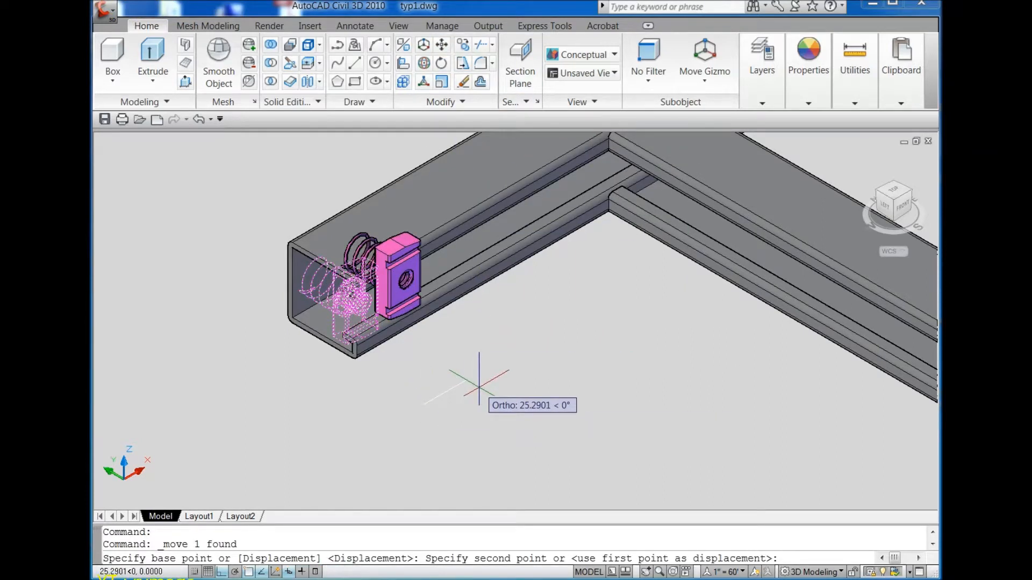
text(59)
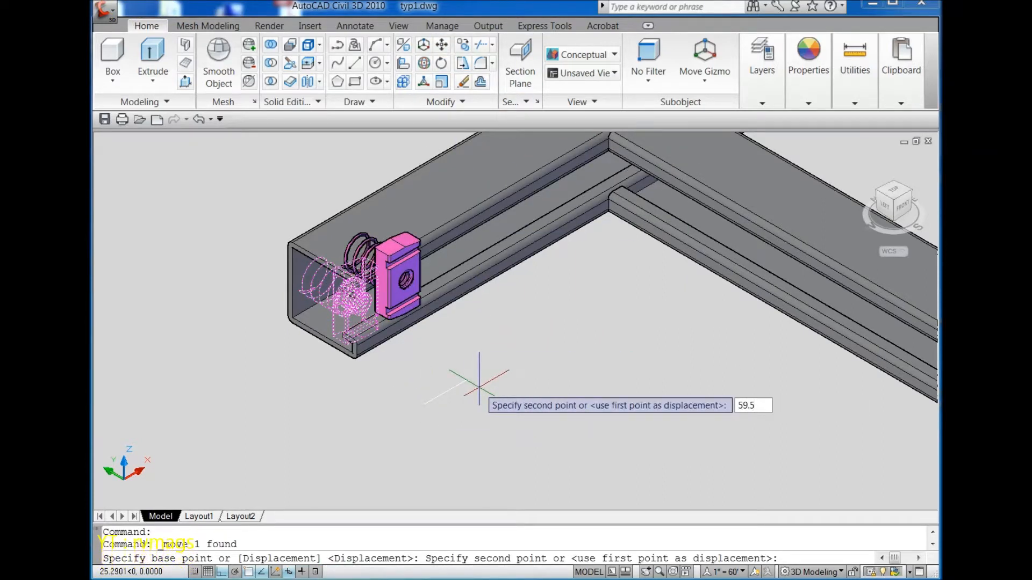
text(.5)
key(Return)
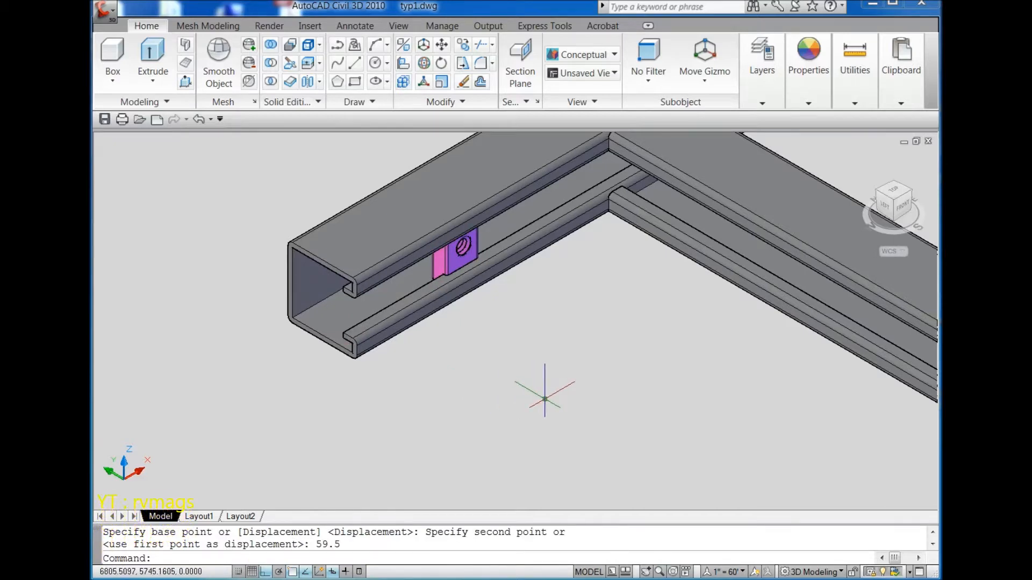
Move the remaining left-hand spring nut into the same channel end, snapping its lower groove edge onto the lower lip
scroll(545, 399, down, 2)
scroll(545, 399, down, 2)
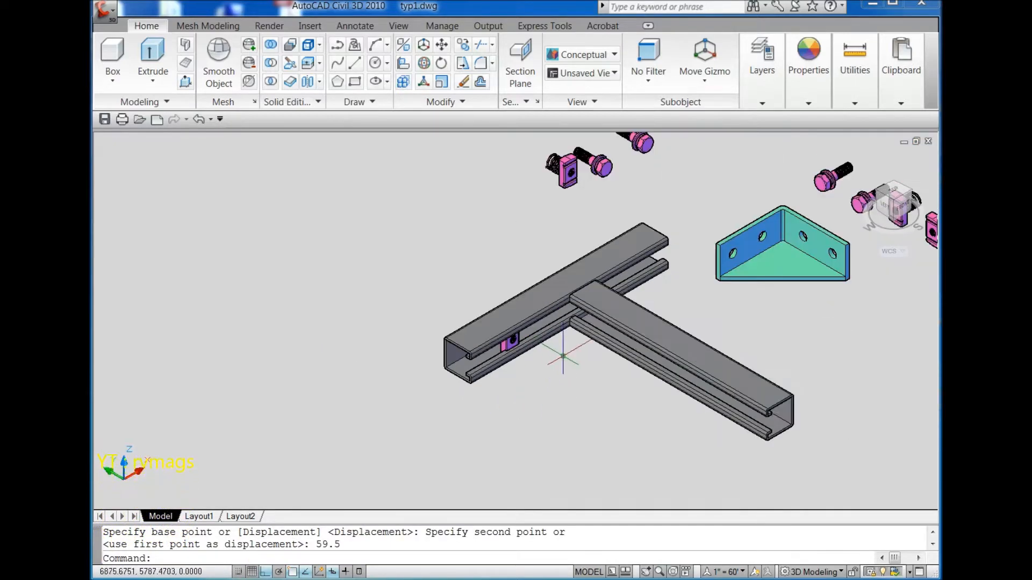
scroll(593, 194, up, 2)
click(559, 182)
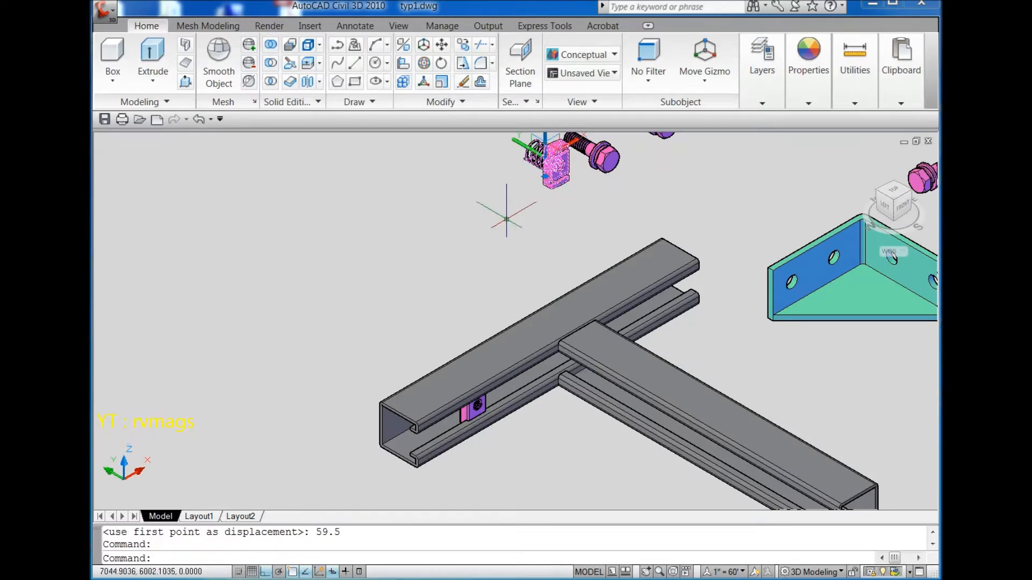
click(442, 44)
scroll(535, 188, up, 5)
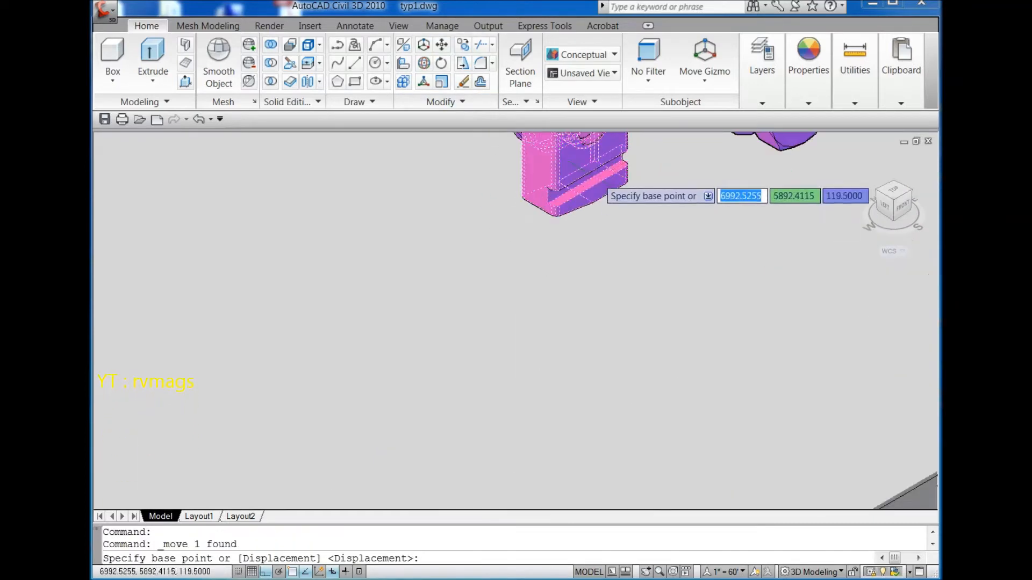
scroll(477, 246, up, 3)
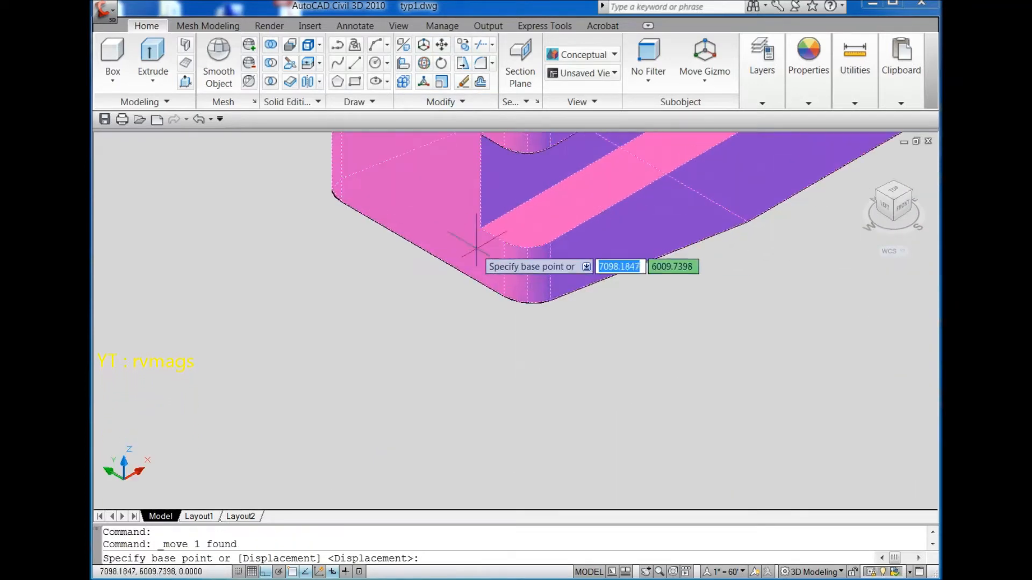
click(479, 182)
scroll(487, 185, down, 6)
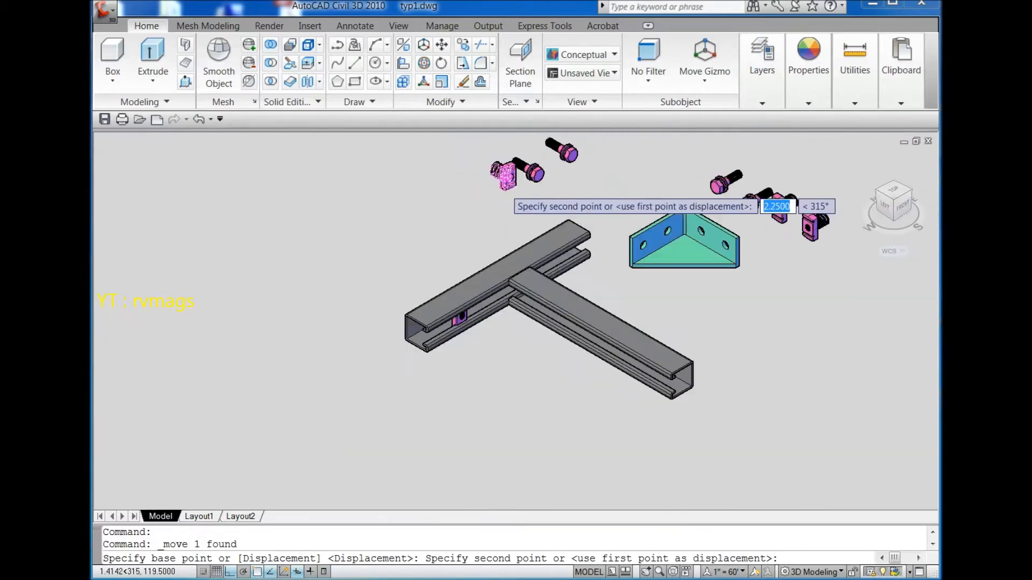
scroll(430, 314, up, 10)
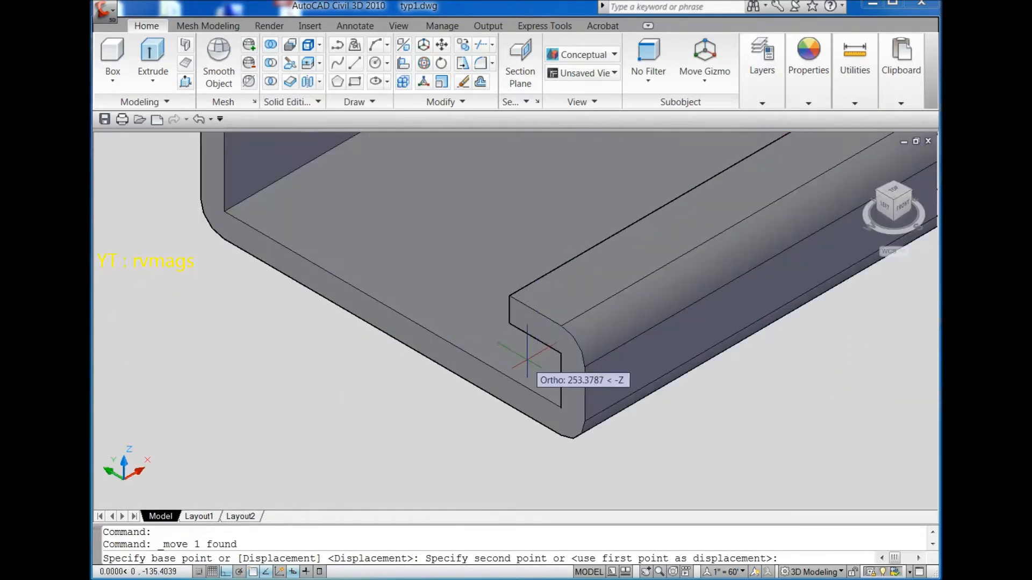
click(510, 310)
scroll(337, 395, down, 4)
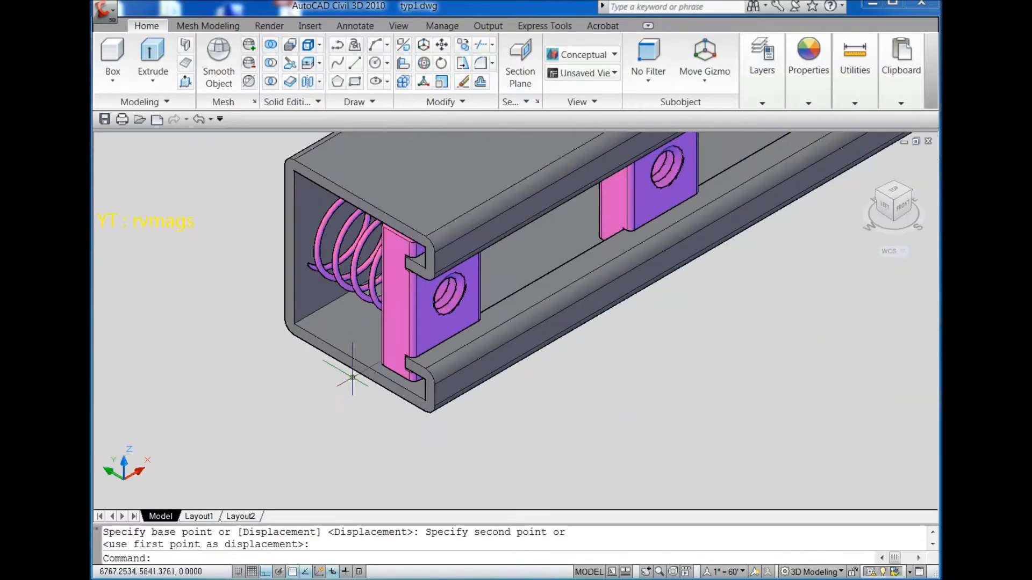
Move the spring nut at the X-direction channel's open end 104.5 units in the positive X direction inside the channel
click(408, 316)
click(344, 371)
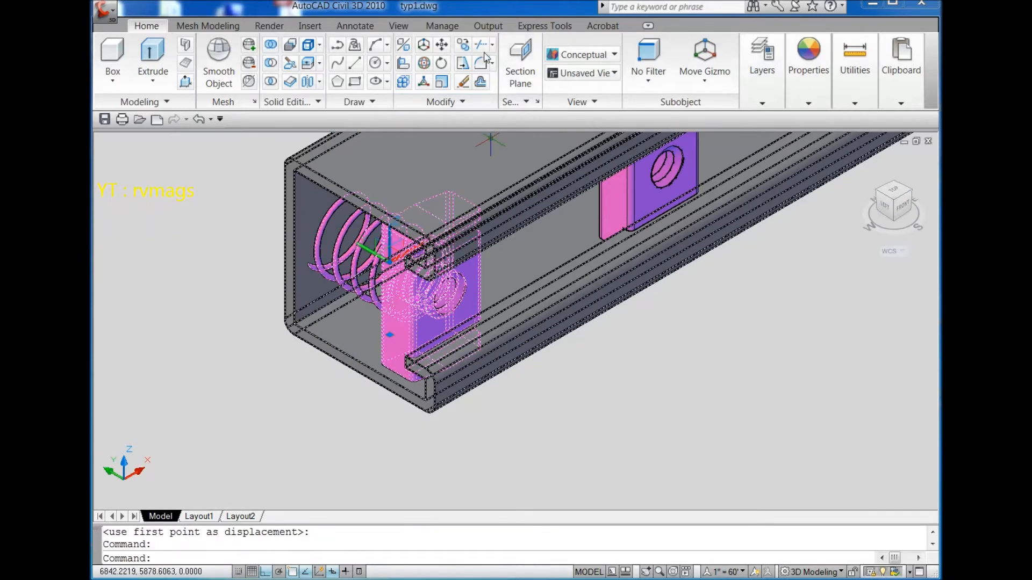
click(442, 45)
scroll(386, 323, down, 3)
click(454, 415)
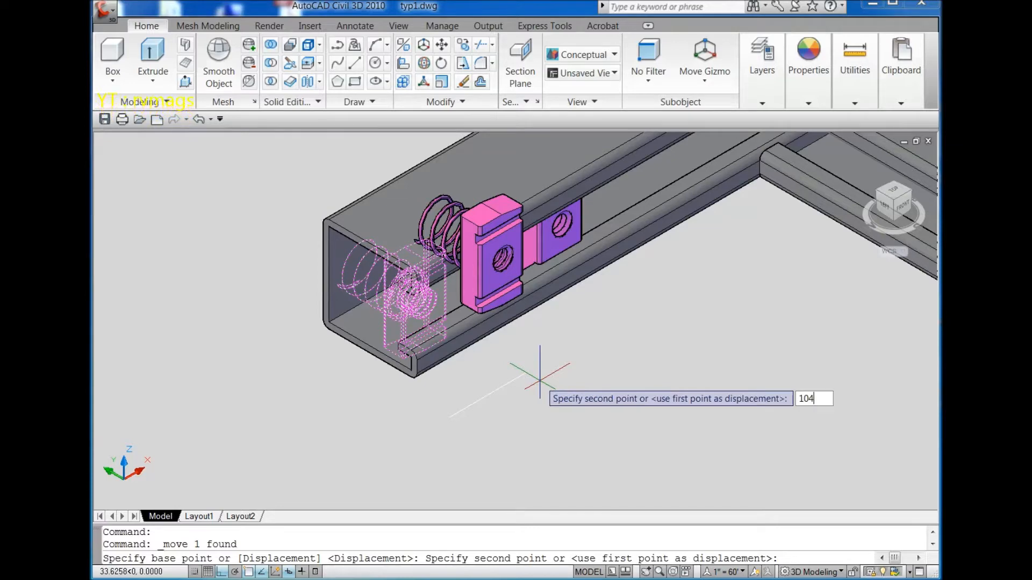
key(Return)
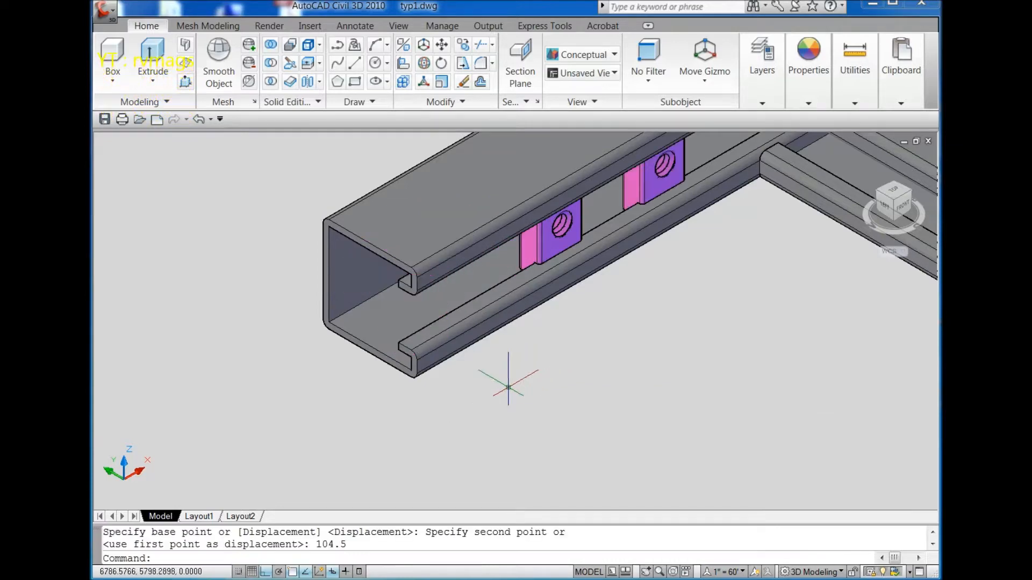
Move the outermost right-hand spring nut into the perpendicular channel's open end, snapping its lower groove edge onto the lower lip
scroll(504, 373, down, 5)
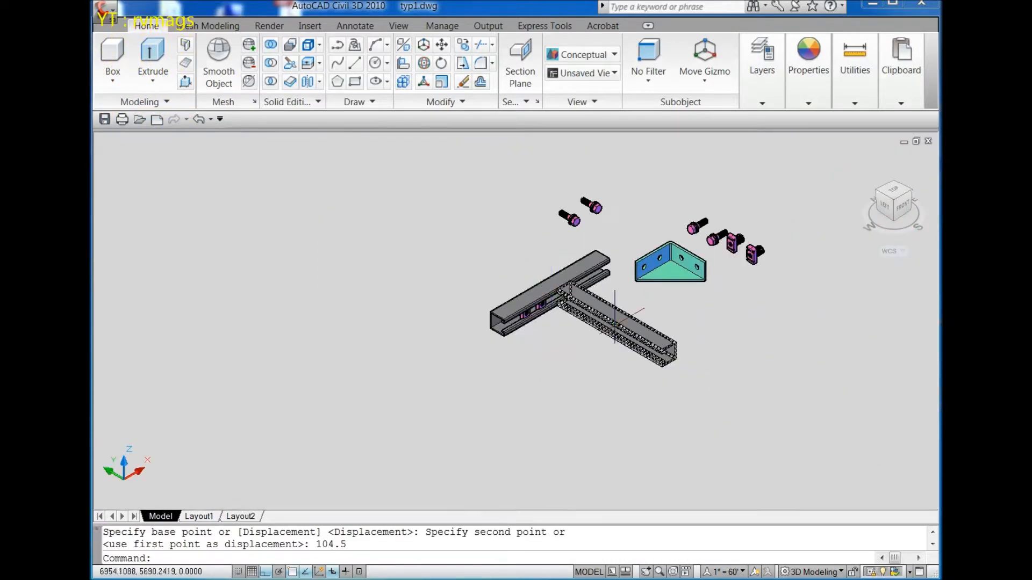
scroll(744, 181, up, 4)
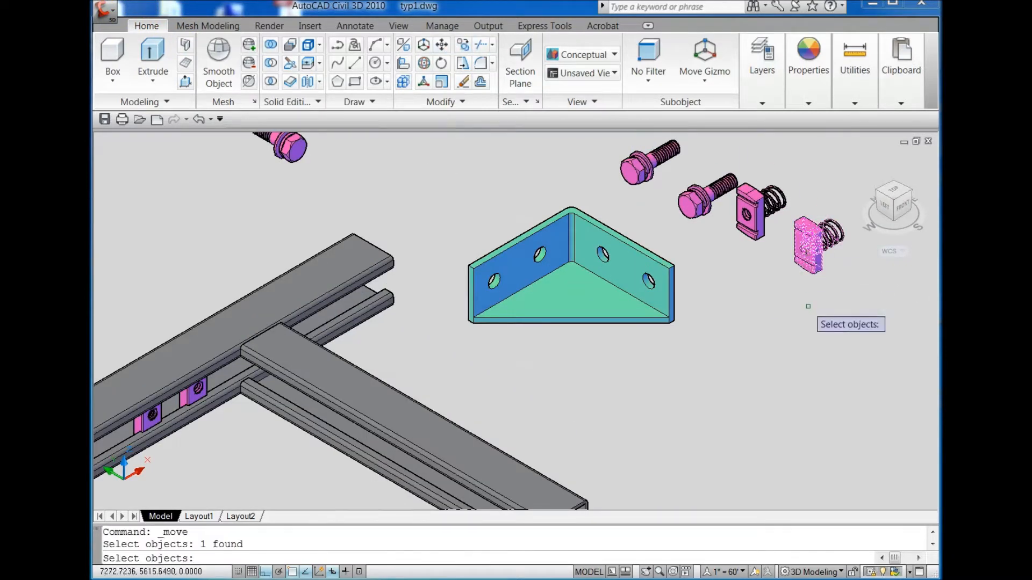
key(Return)
scroll(795, 295, up, 6)
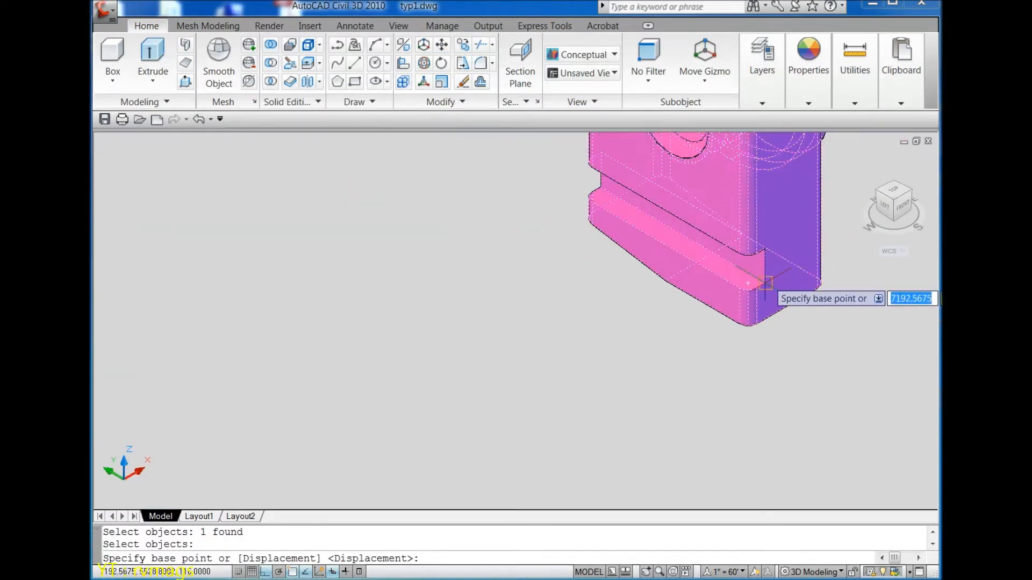
click(767, 267)
scroll(769, 268, down, 5)
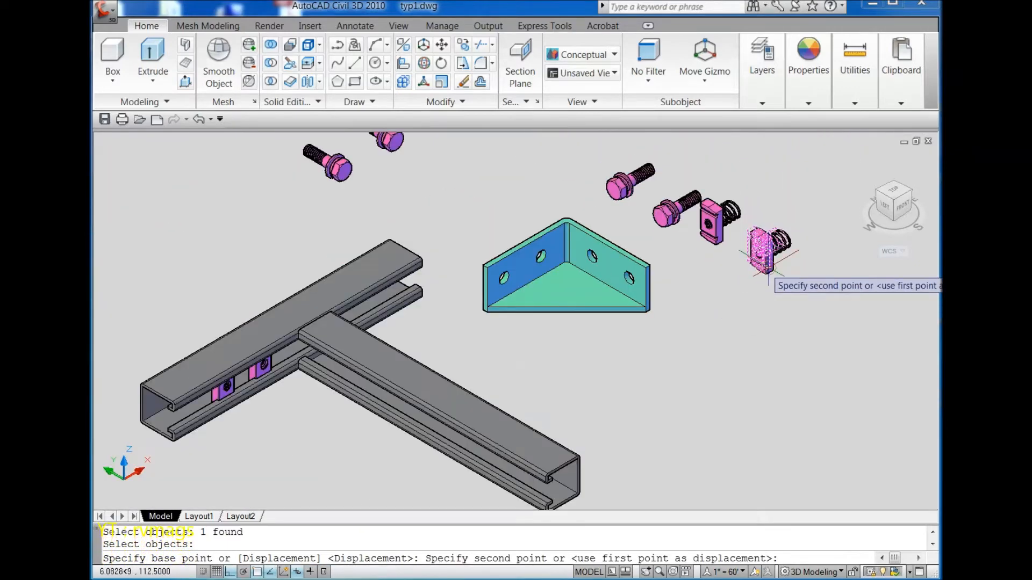
scroll(768, 271, down, 4)
scroll(699, 350, up, 10)
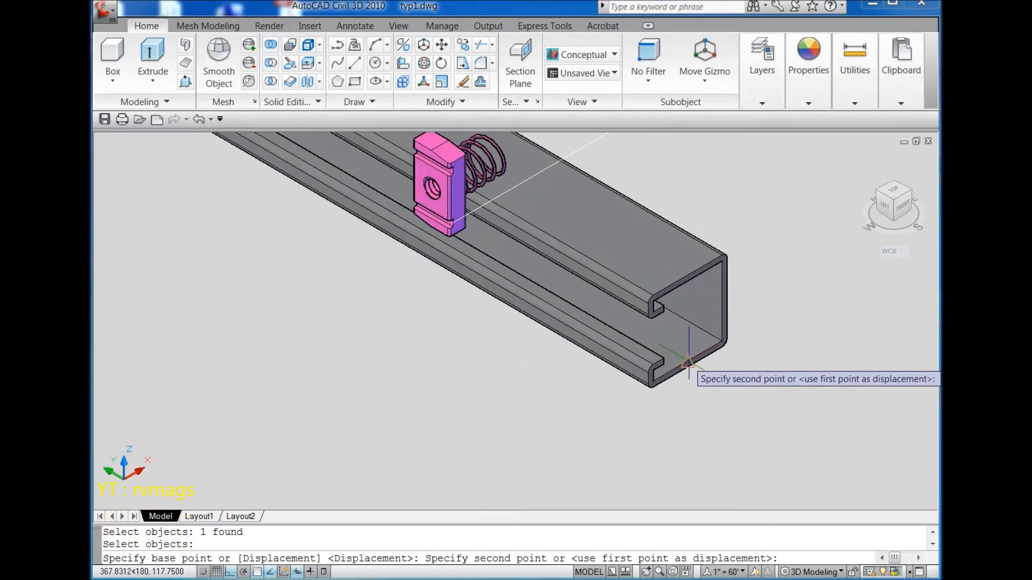
scroll(656, 371, up, 2)
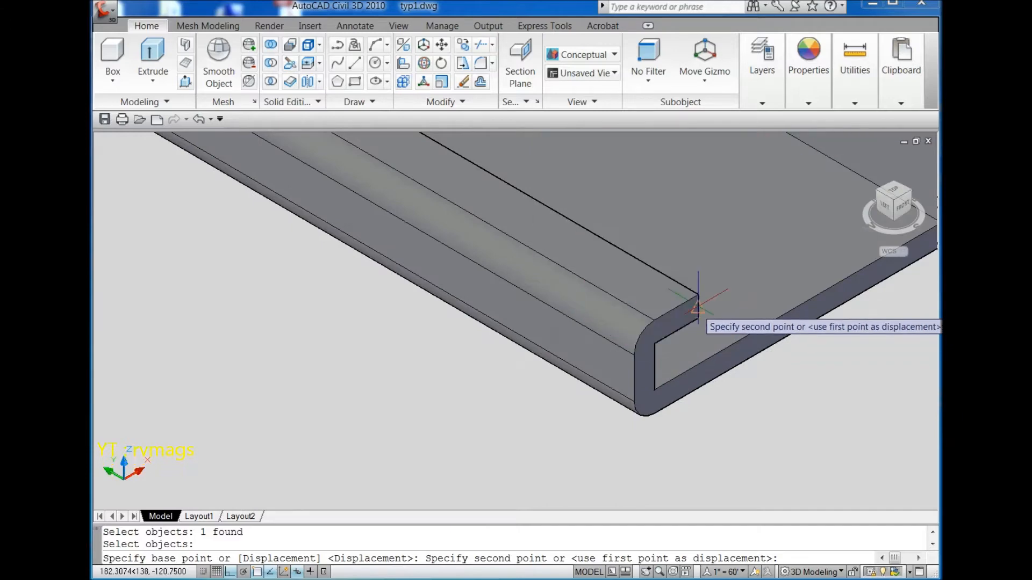
click(676, 330)
Move the inserted spring nut 209.5 units in the positive Y direction inside the perpendicular channel
scroll(676, 330, down, 3)
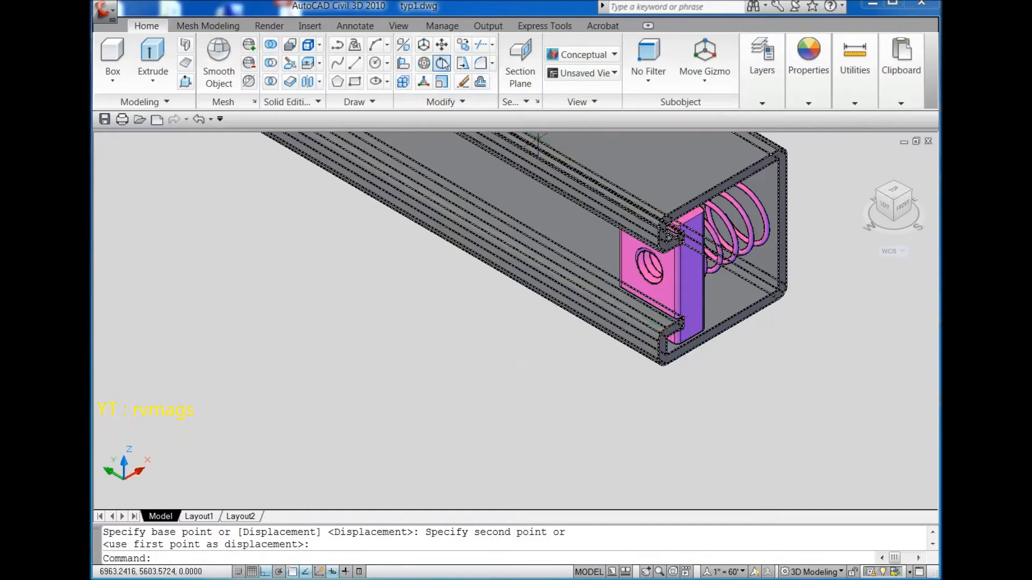
click(680, 307)
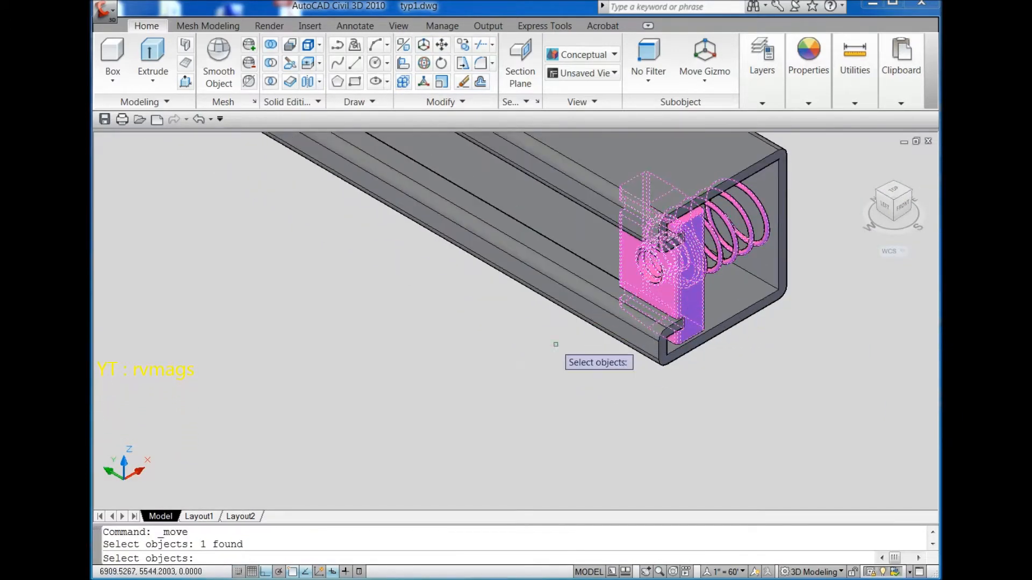
key(Return)
click(553, 408)
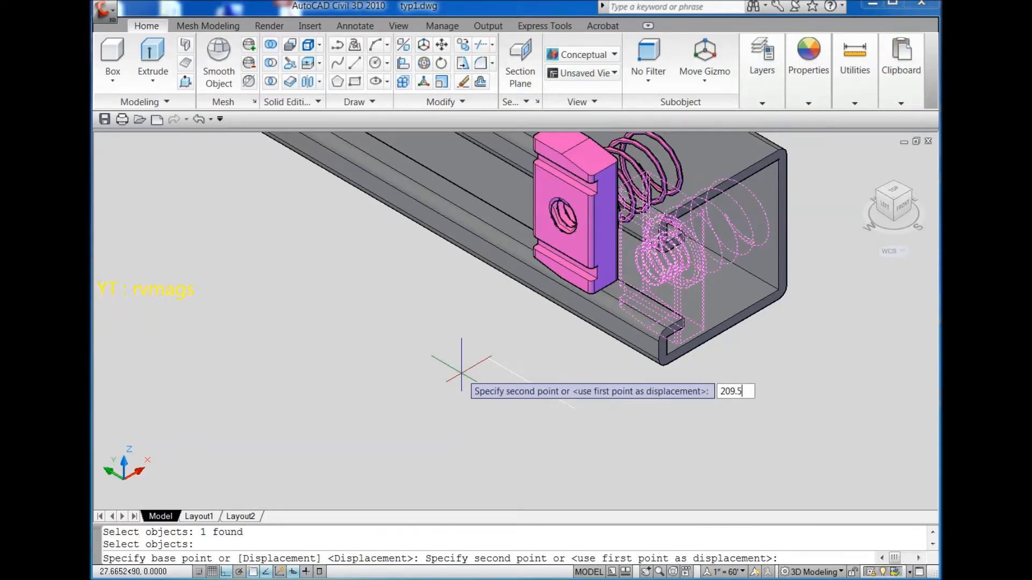
text(209.5)
key(Return)
Move the last loose spring nut into the perpendicular channel's open end, snapping its lower groove edge onto the lower lip
scroll(687, 420, down, 4)
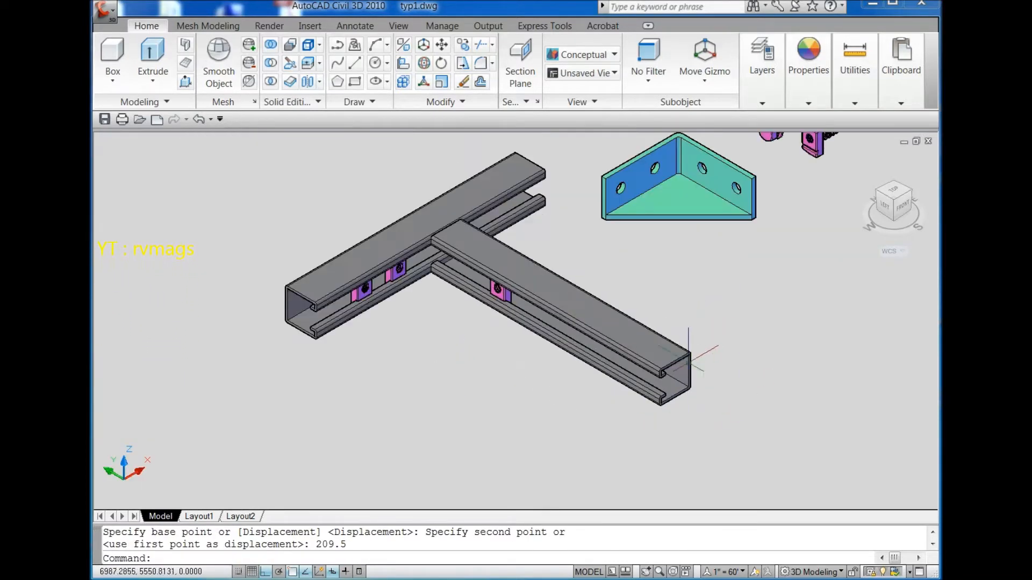
scroll(688, 355, down, 2)
scroll(790, 290, up, 6)
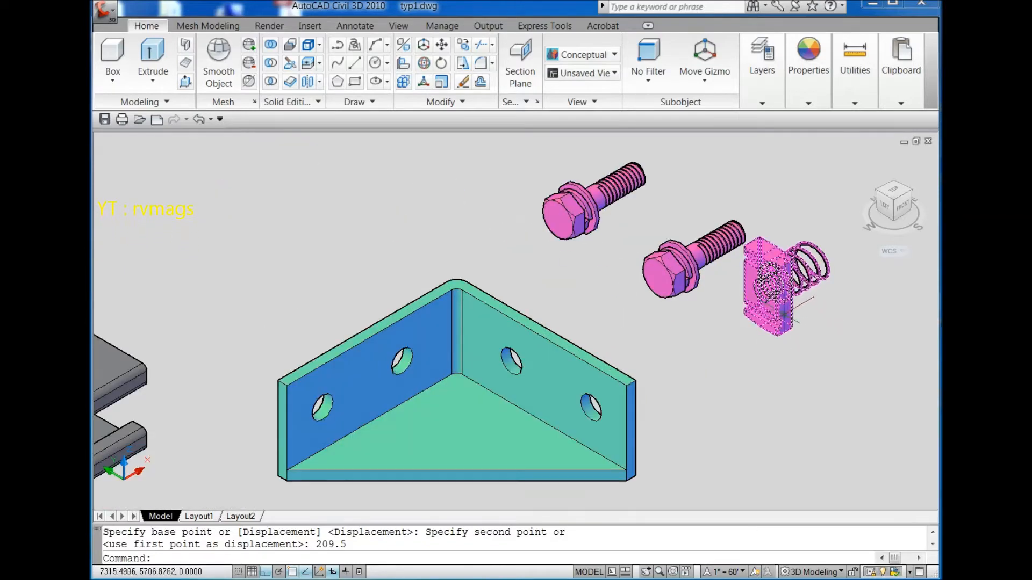
click(441, 46)
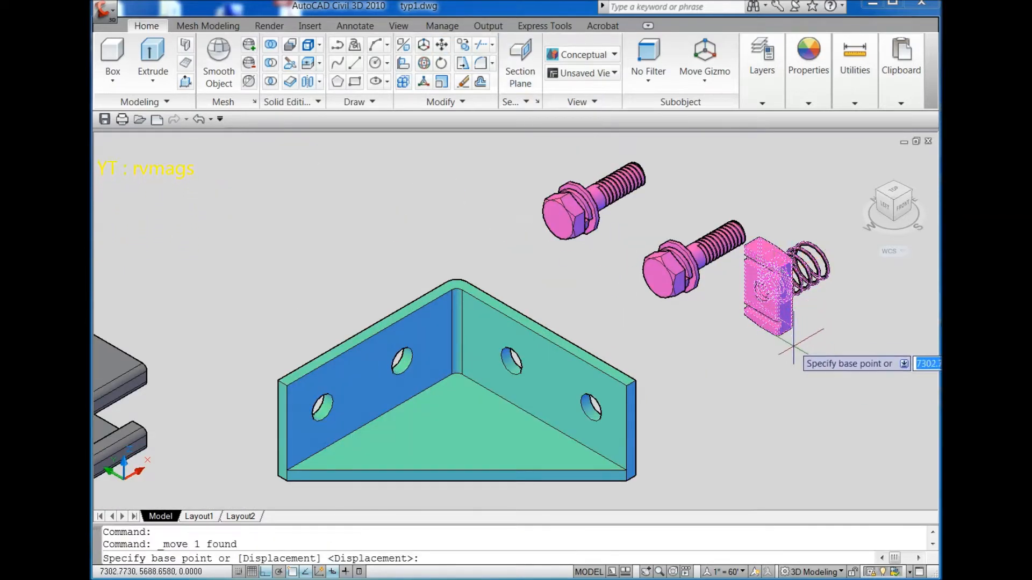
scroll(768, 338, up, 5)
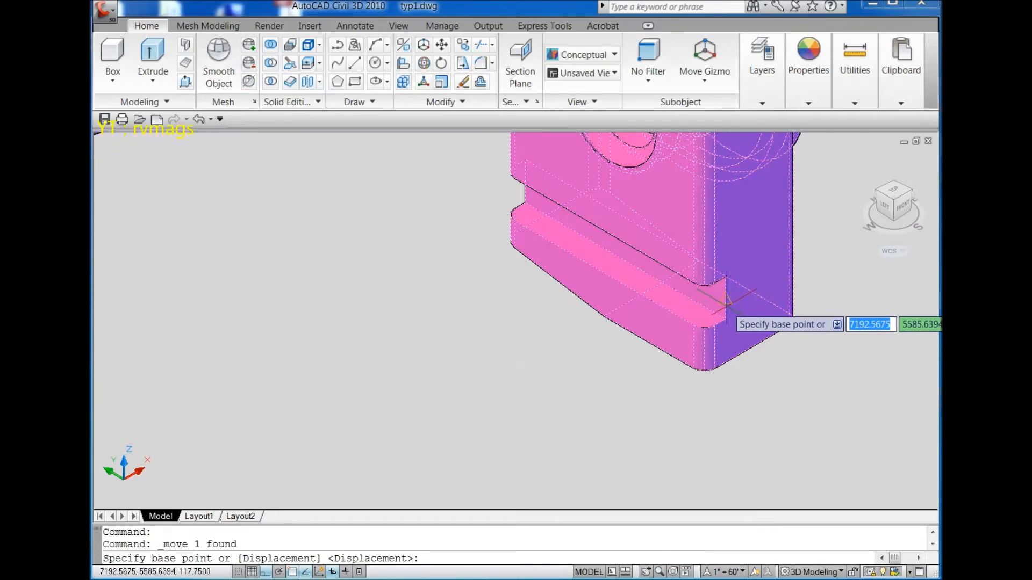
click(727, 303)
scroll(726, 303, down, 6)
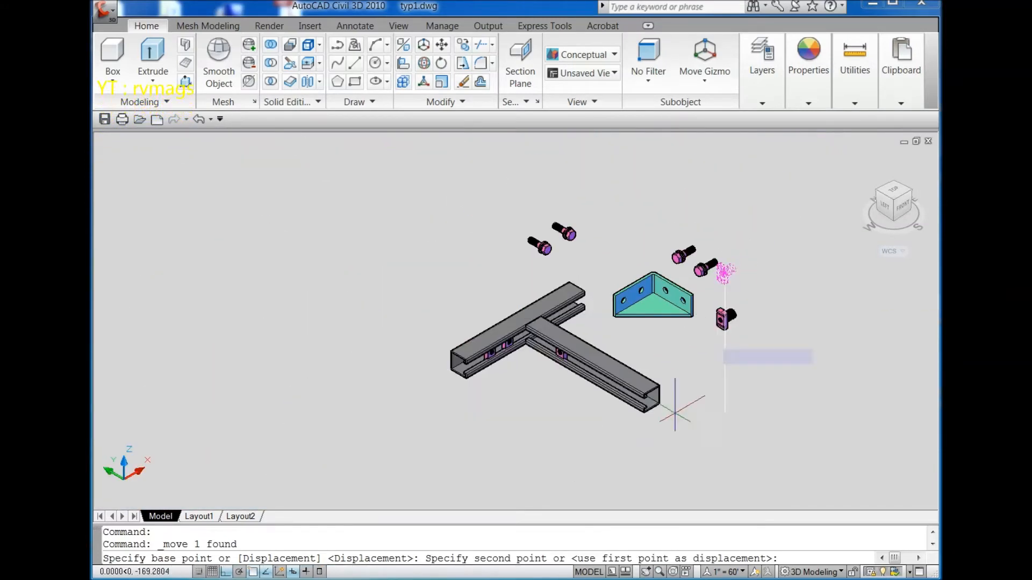
scroll(675, 411, up, 6)
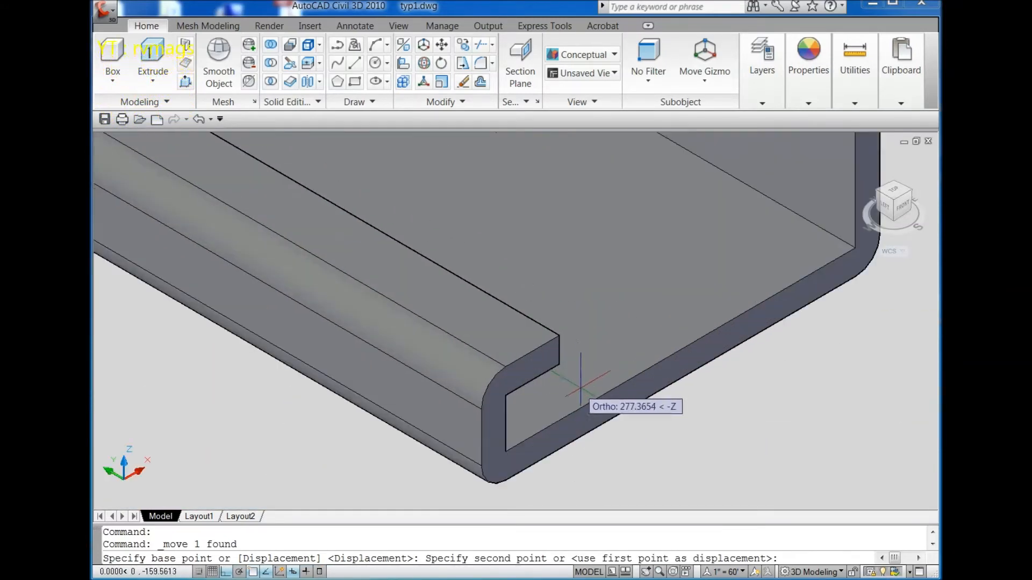
click(561, 350)
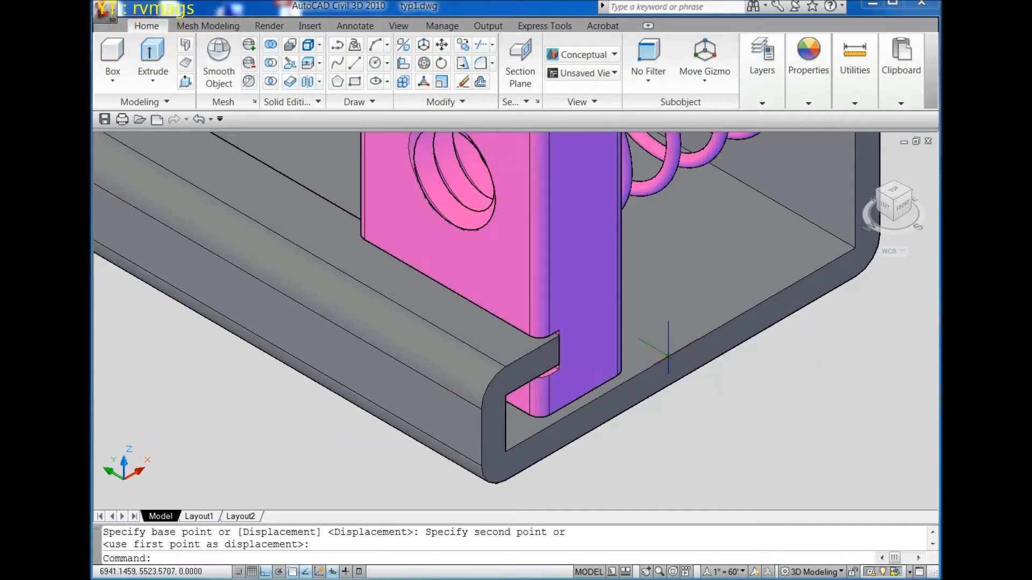
Move the last inserted spring nut 254.5 units in the positive Y direction inside the perpendicular channel
scroll(668, 355, down, 3)
click(618, 296)
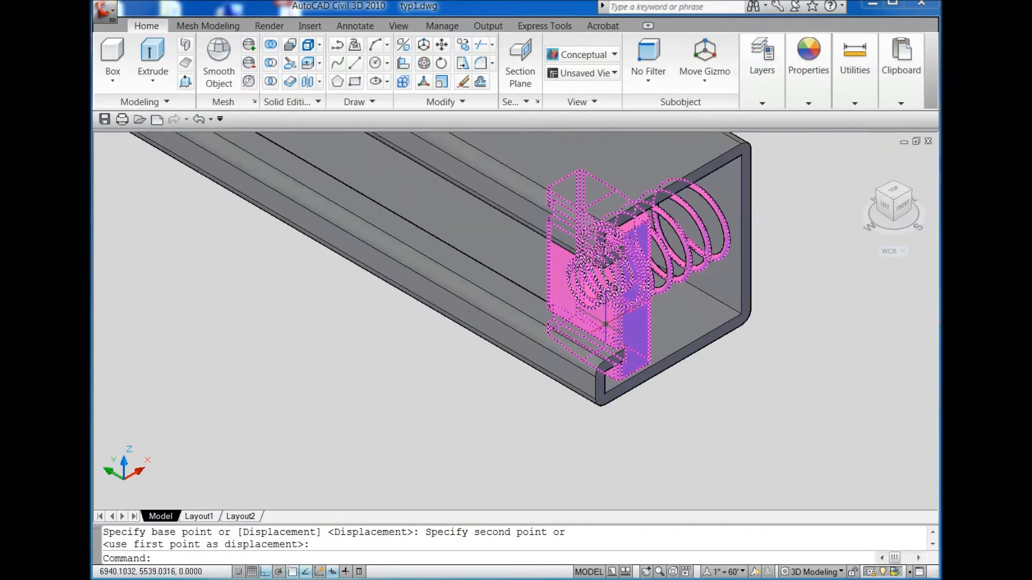
click(441, 45)
scroll(604, 369, down, 4)
click(601, 379)
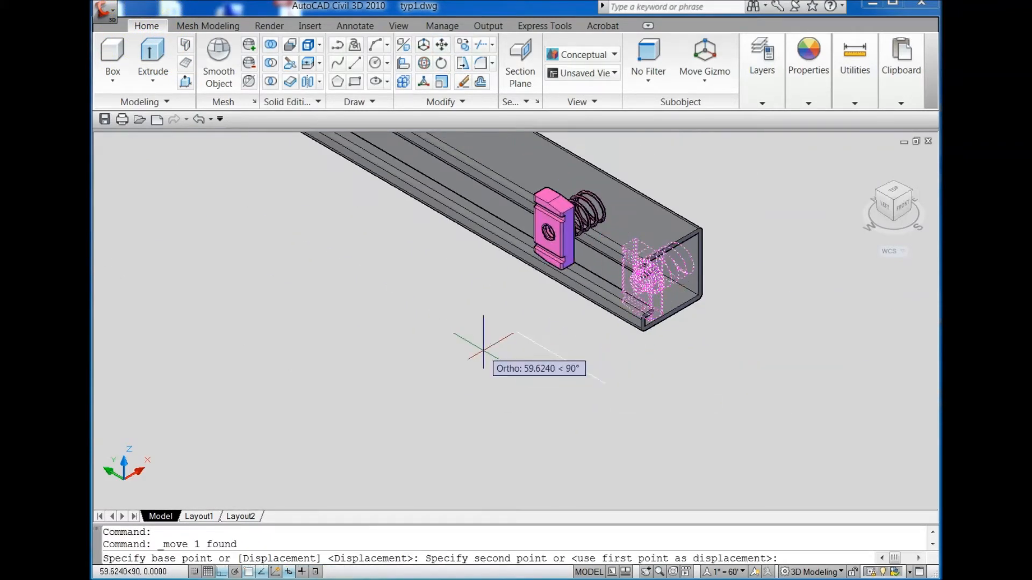
text(254.5)
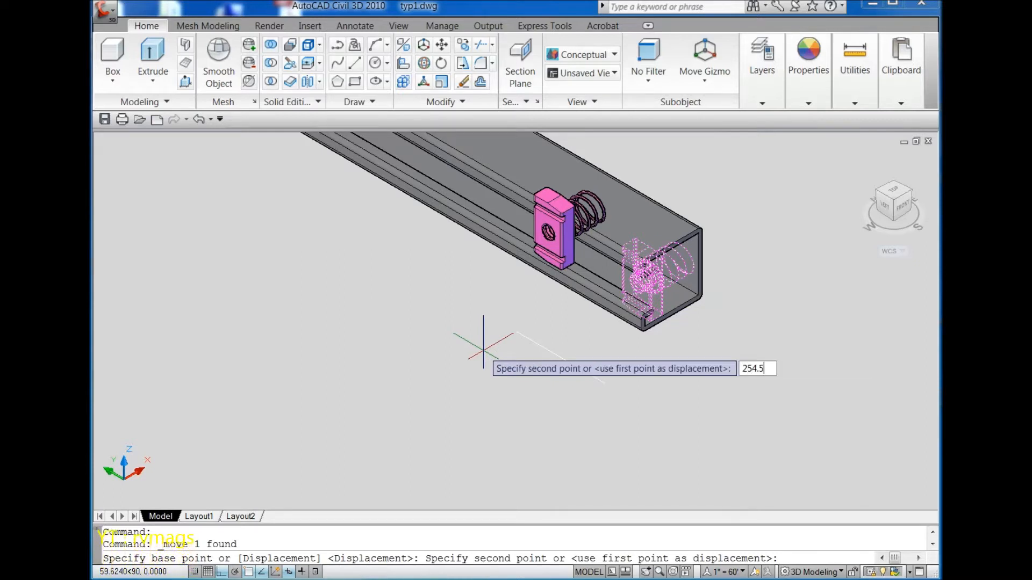
key(Return)
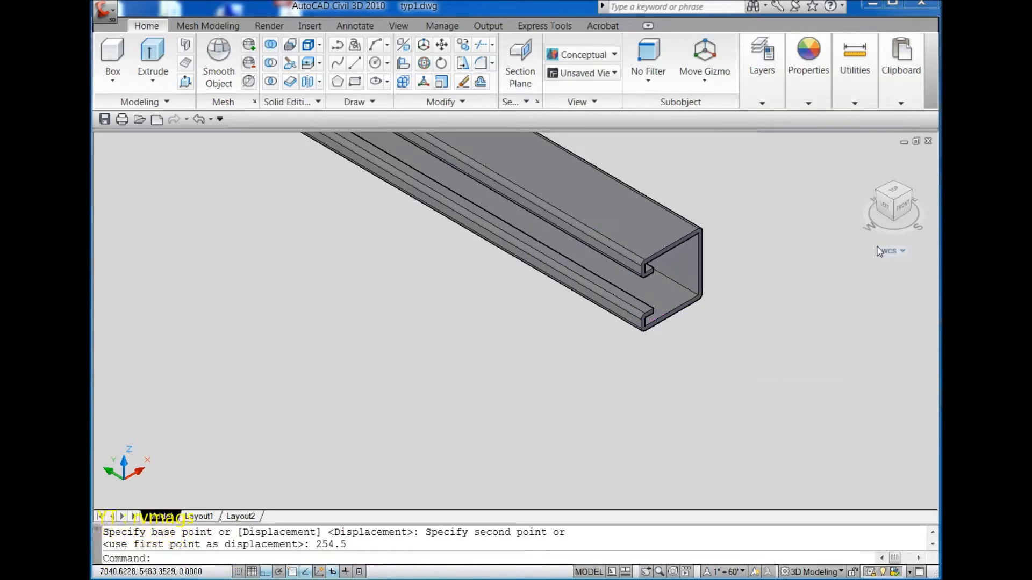
Examine the spring nuts' fit inside both channels in the left and front views, and return to the isometric view
click(886, 212)
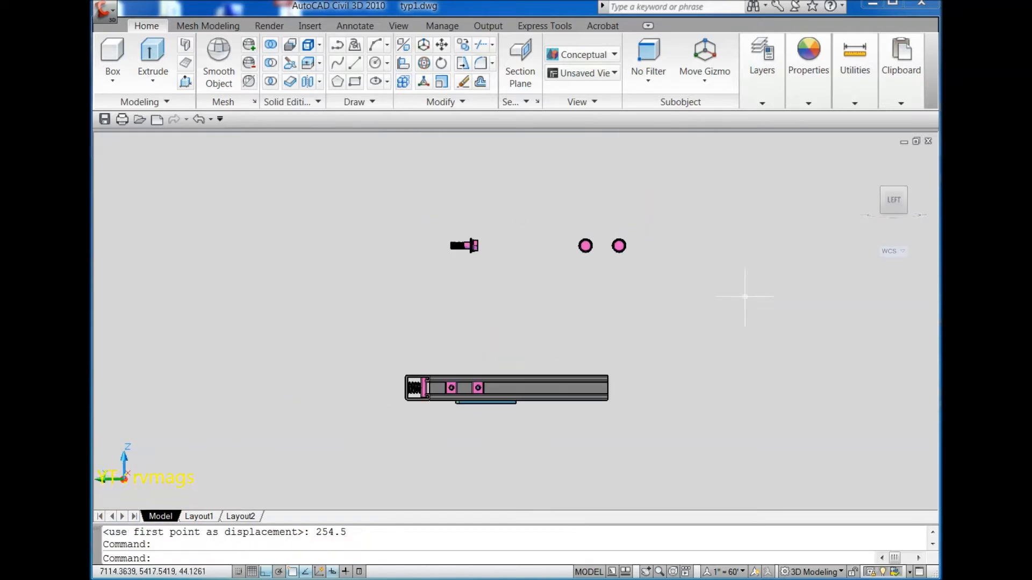
scroll(449, 410, up, 5)
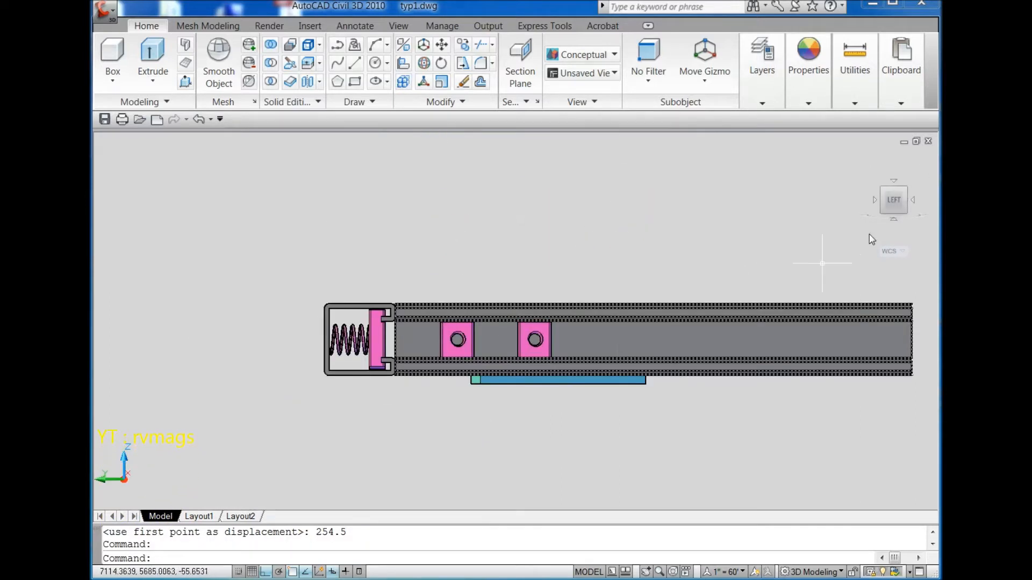
click(914, 201)
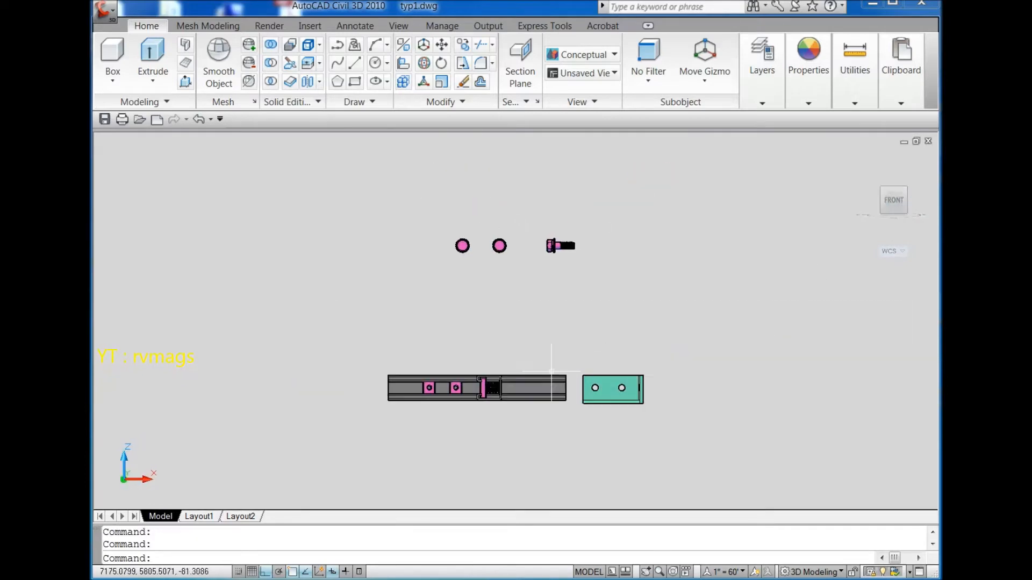
scroll(420, 396, up, 6)
scroll(417, 397, down, 2)
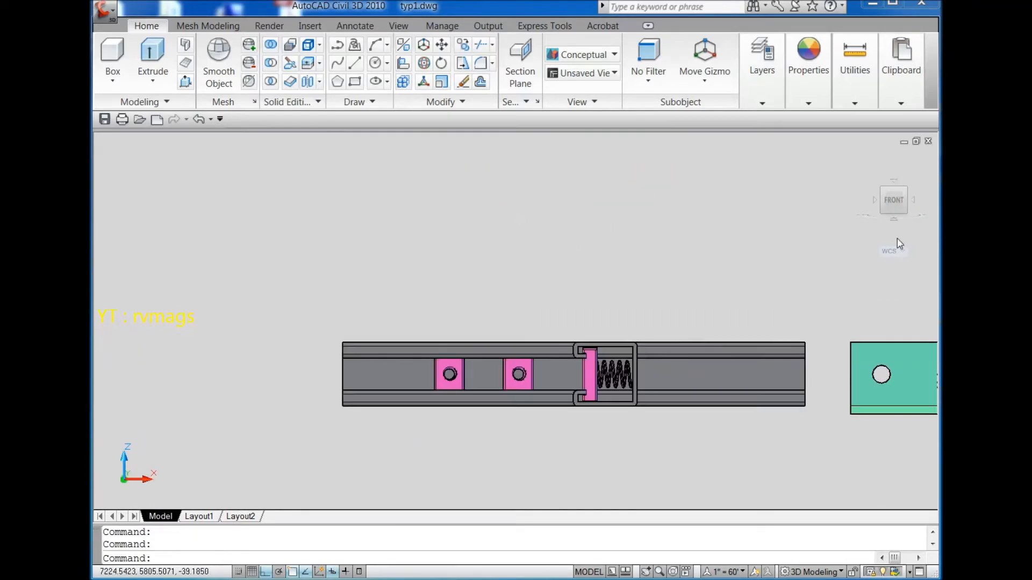
click(880, 193)
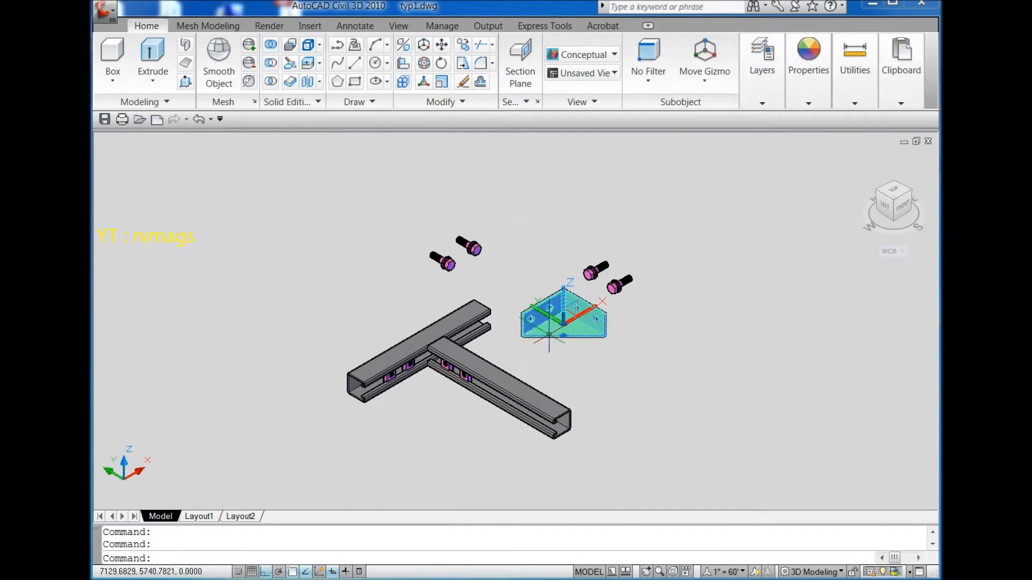
Move the corner bracket by the centre of its blue leg's outer hole to the midpoint between the X-direction channel's upper and lower end lips
click(441, 45)
scroll(553, 328, up, 10)
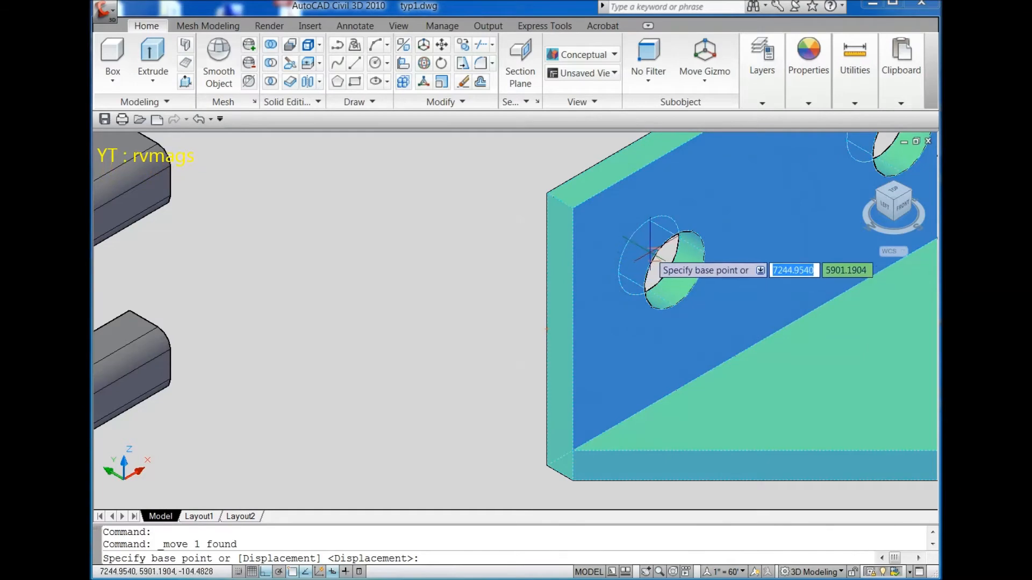
scroll(660, 263, up, 2)
click(662, 269)
scroll(662, 268, down, 12)
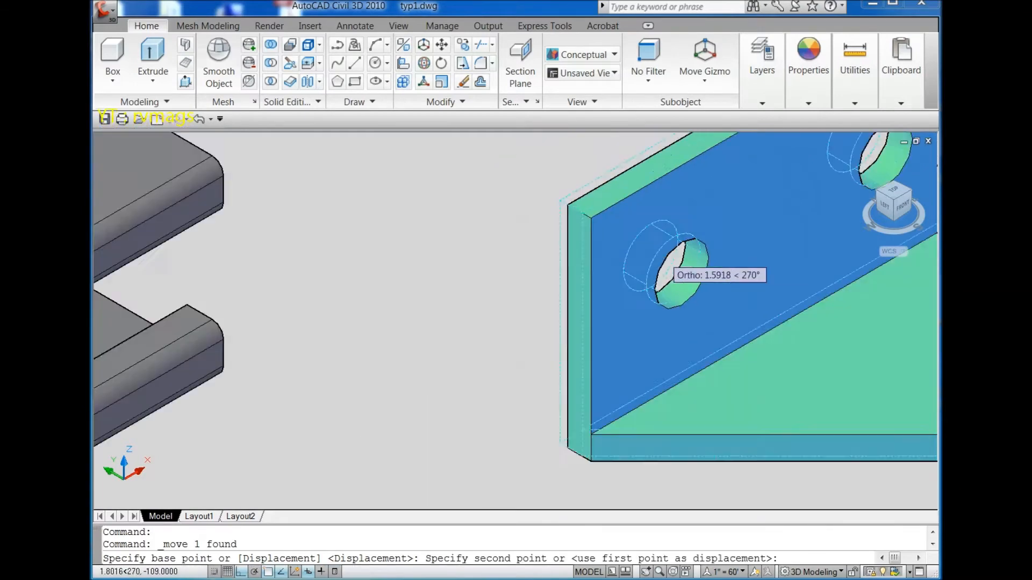
scroll(591, 321, up, 5)
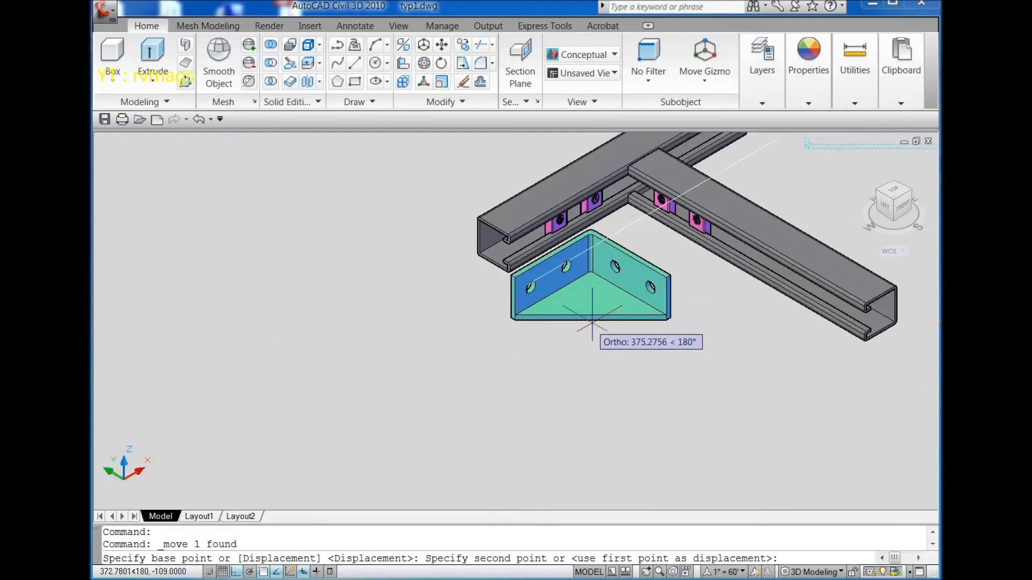
shift+right_click(600, 326)
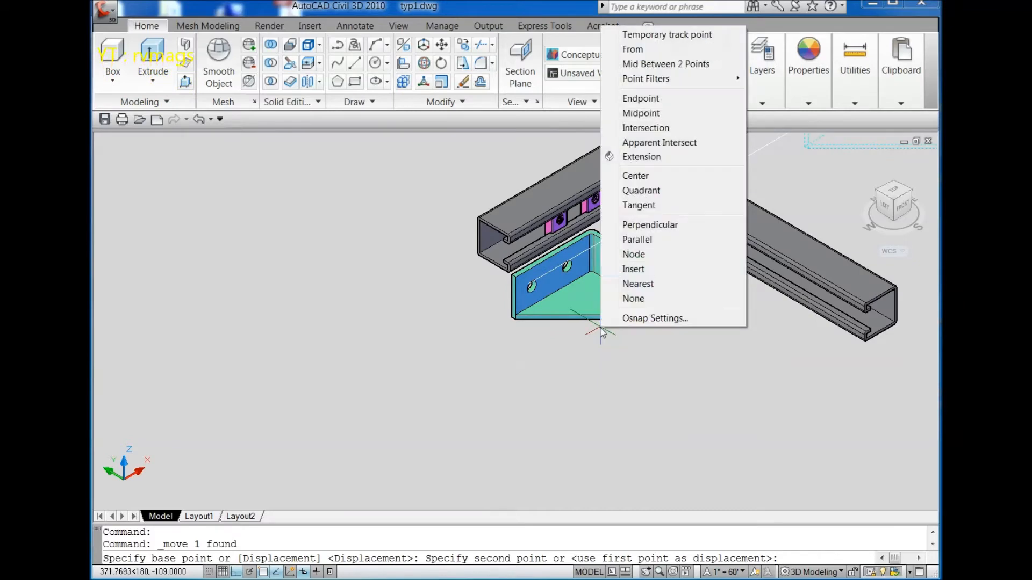
click(670, 69)
scroll(599, 330, up, 8)
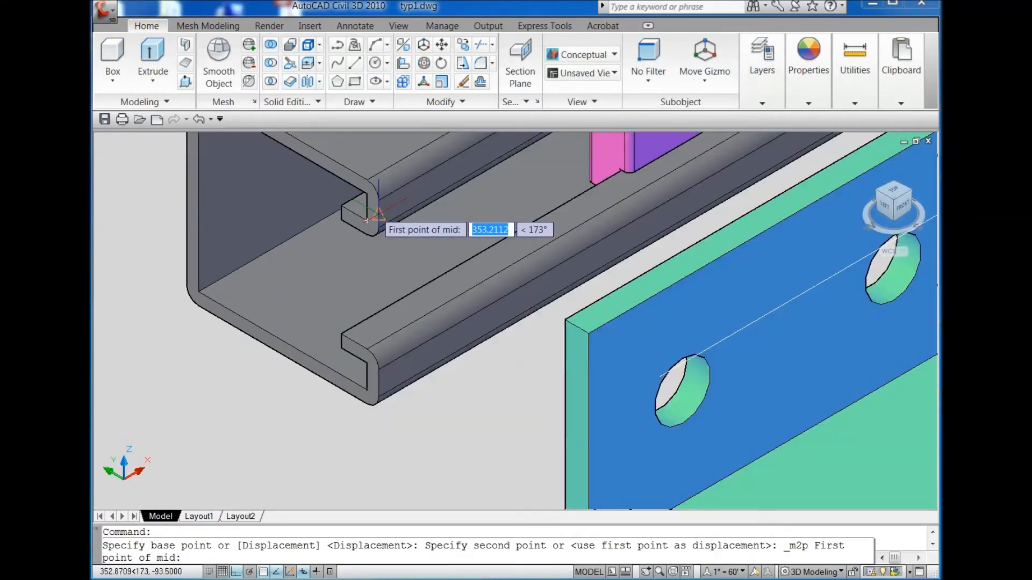
click(367, 220)
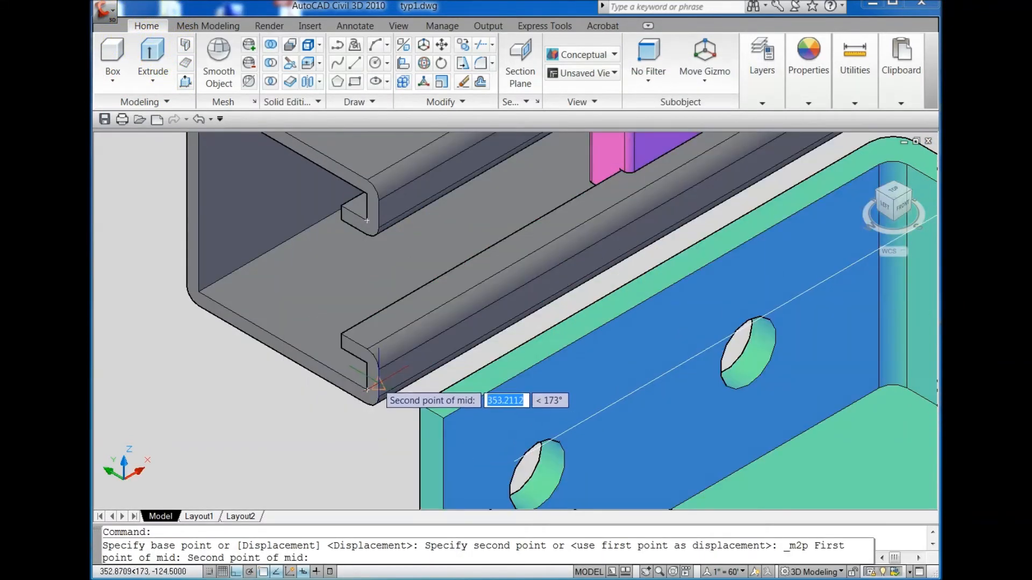
click(367, 389)
scroll(592, 333, down, 8)
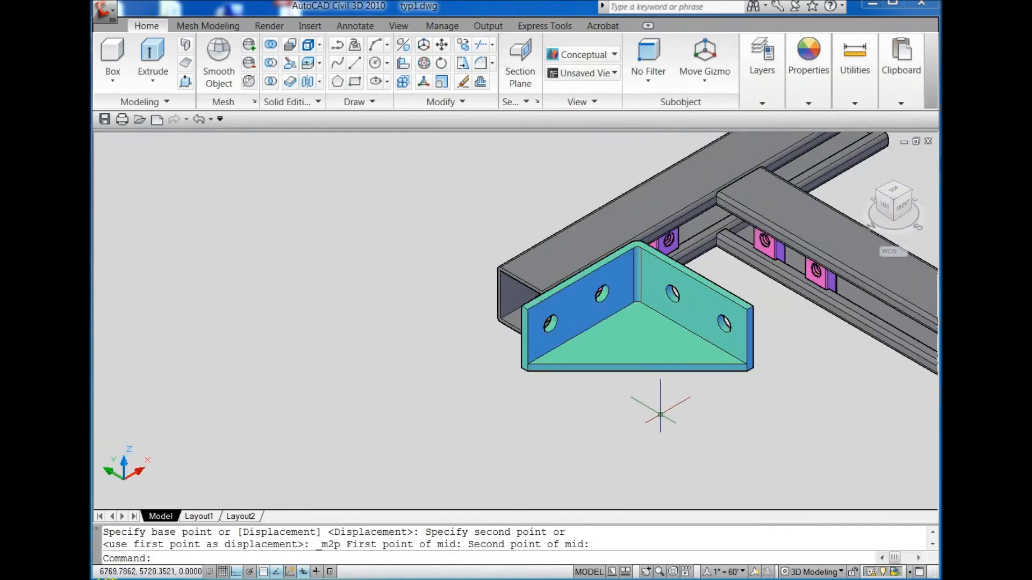
Move the corner bracket 69 units in the positive X direction along the channel
click(589, 347)
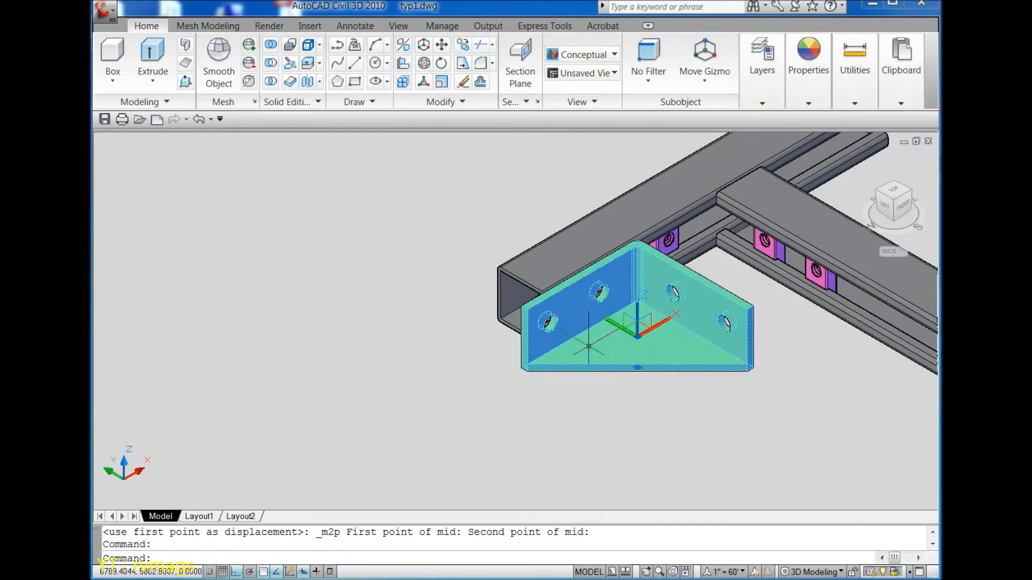
click(442, 45)
click(335, 362)
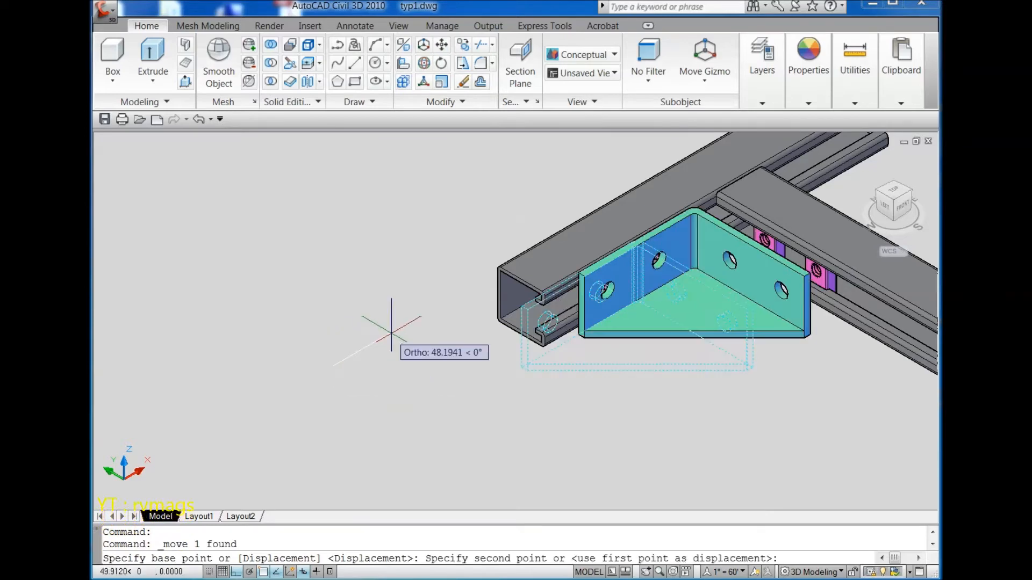
text(6)
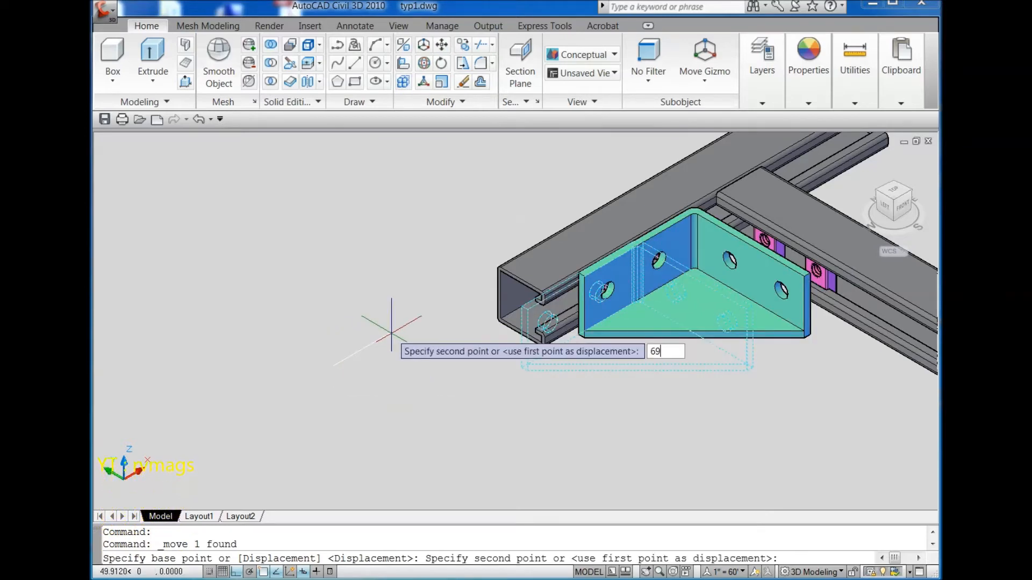
text(9)
key(Return)
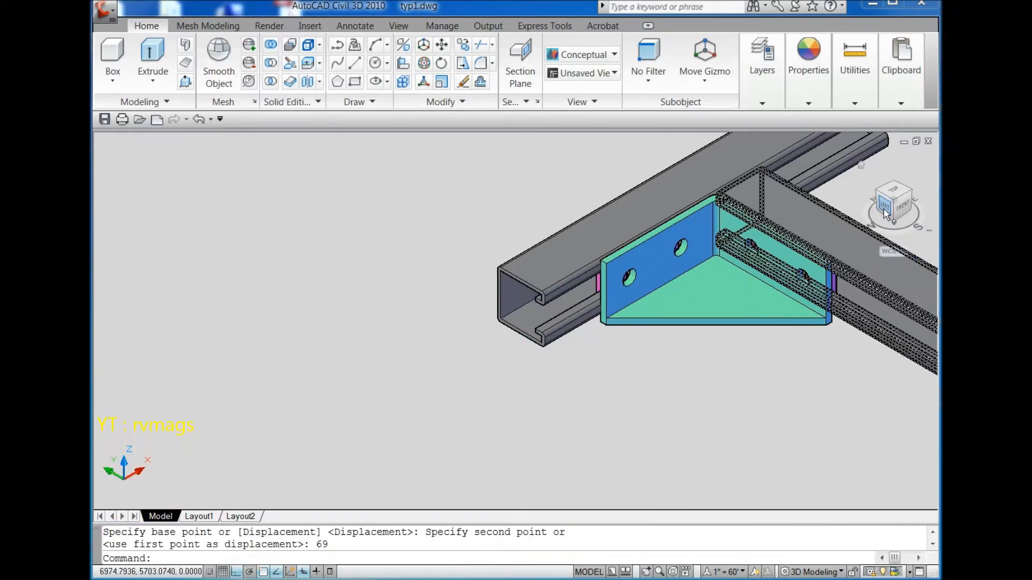
Examine the bracket holes' alignment with the spring nuts in the left and front views, and return to the isometric view
click(884, 211)
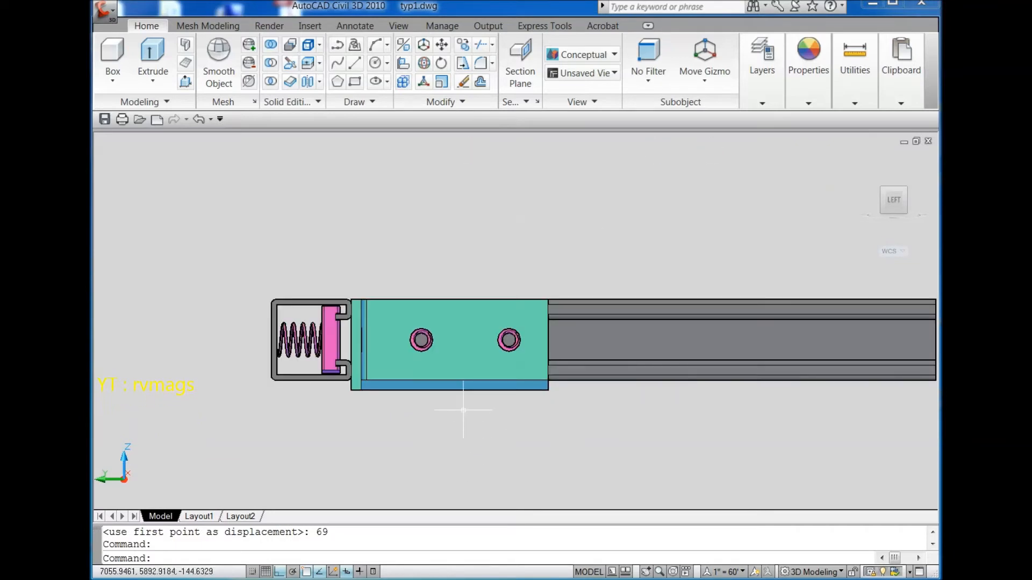
click(912, 201)
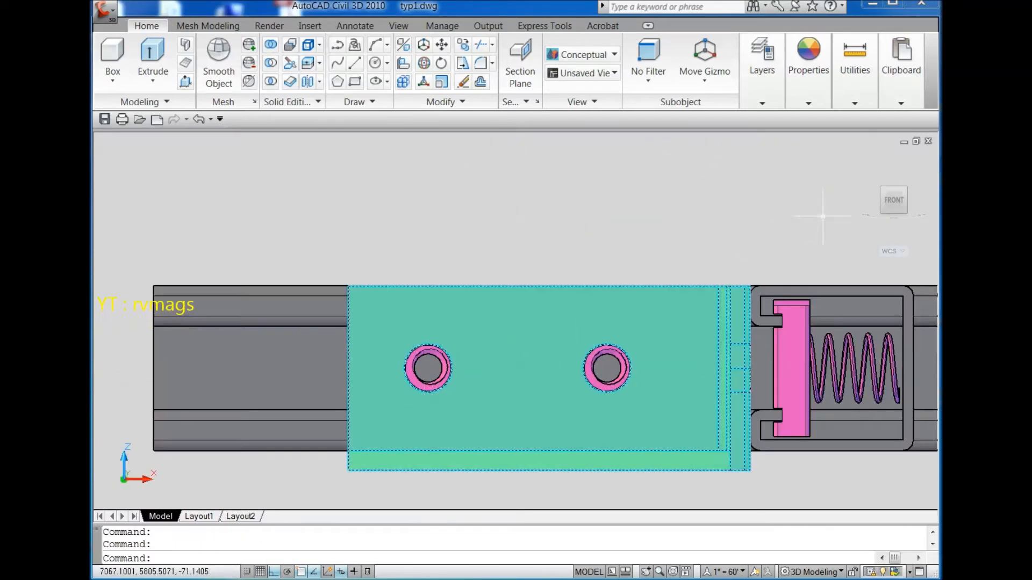
click(884, 192)
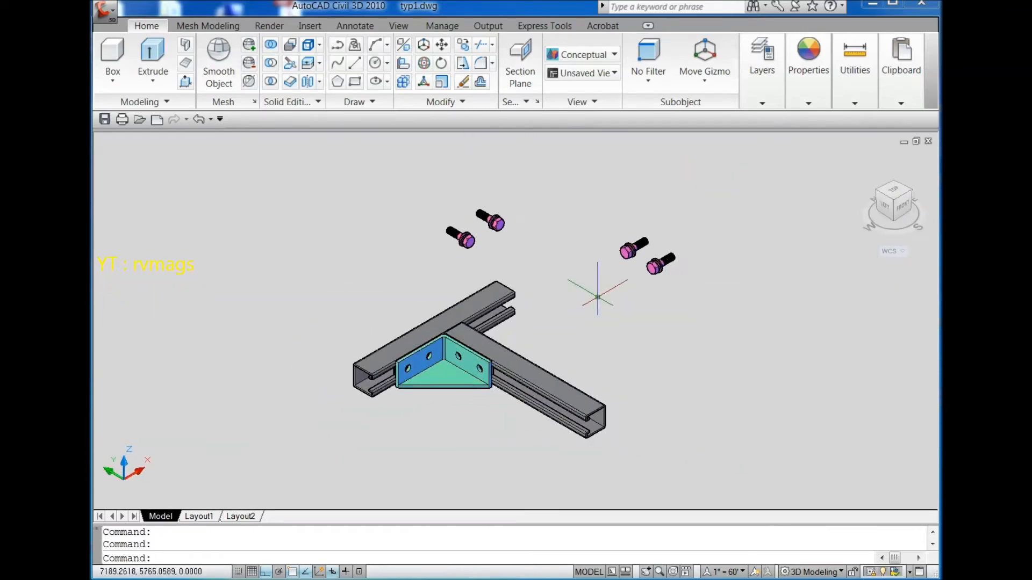
Move the nearer Y-direction bolt with its washers to the centre of the outer hole in the bracket's blue leg
click(442, 45)
scroll(426, 226, up, 10)
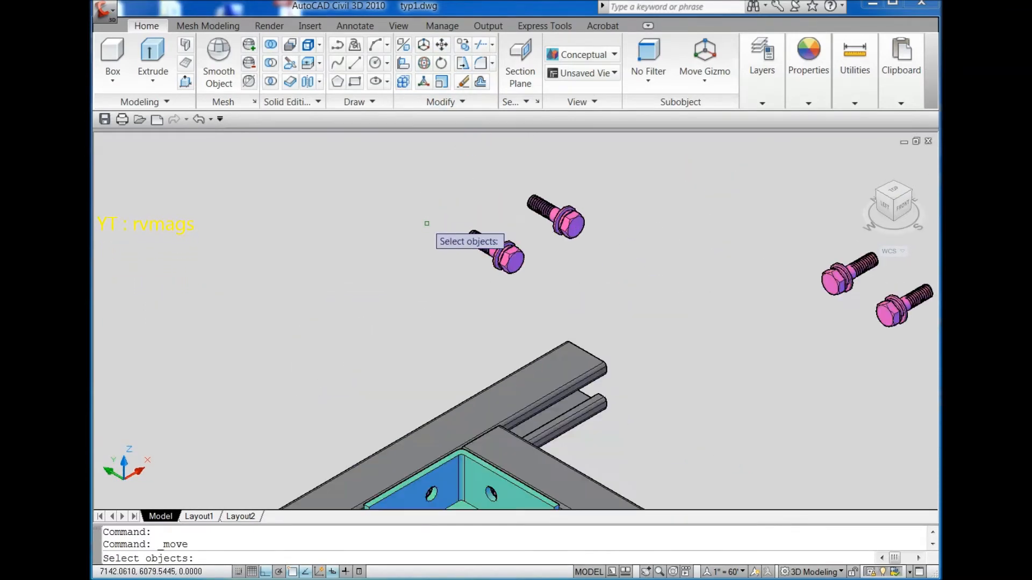
click(658, 351)
click(487, 238)
key(Return)
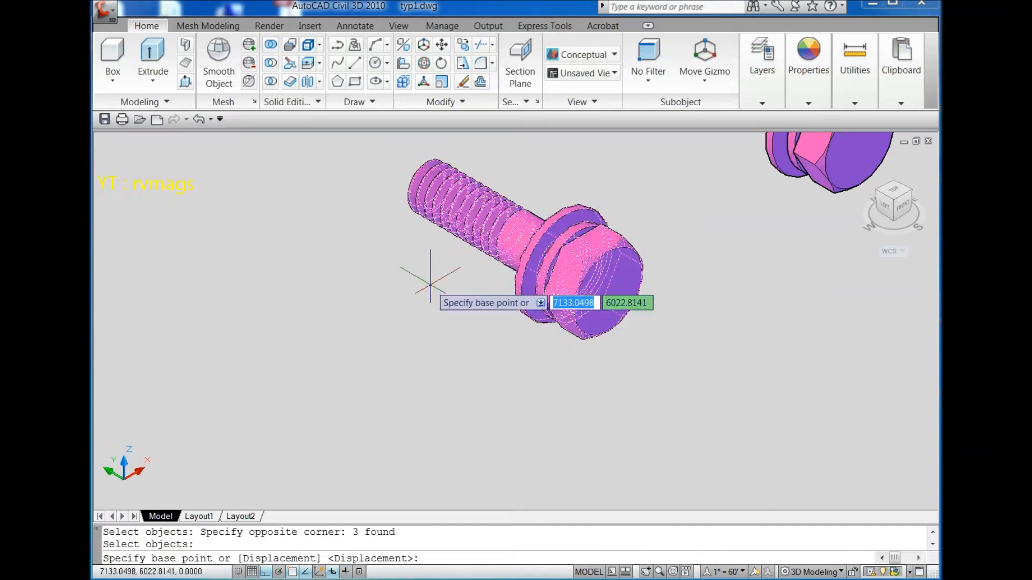
scroll(536, 300, up, 1)
scroll(586, 272, down, 1)
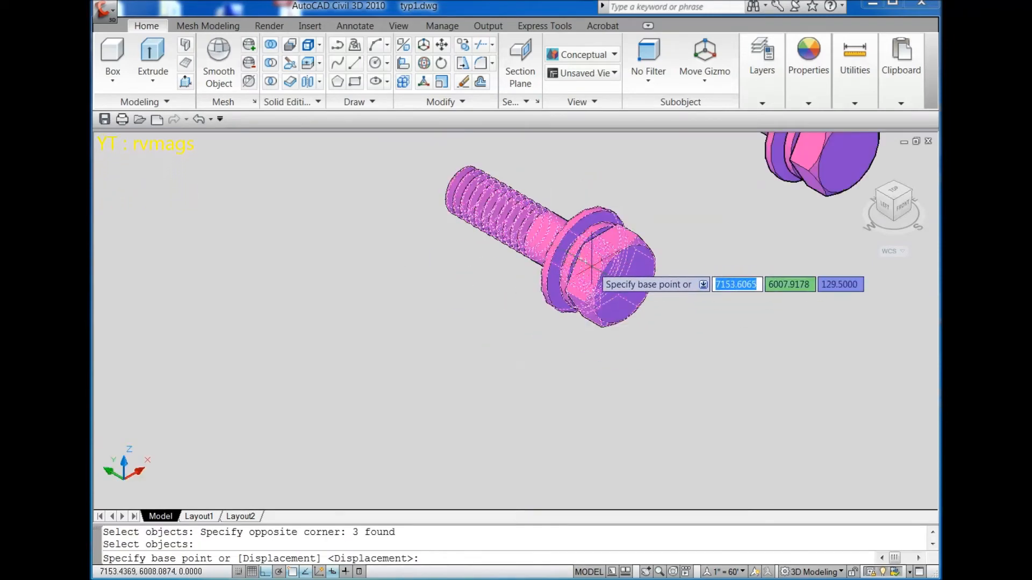
click(581, 262)
scroll(537, 296, down, 5)
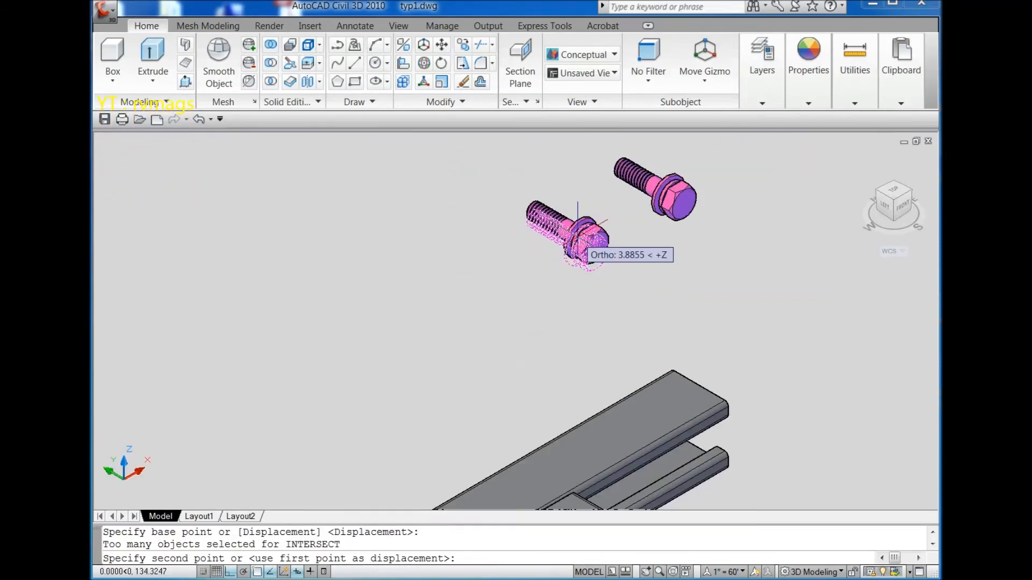
scroll(568, 301, up, 8)
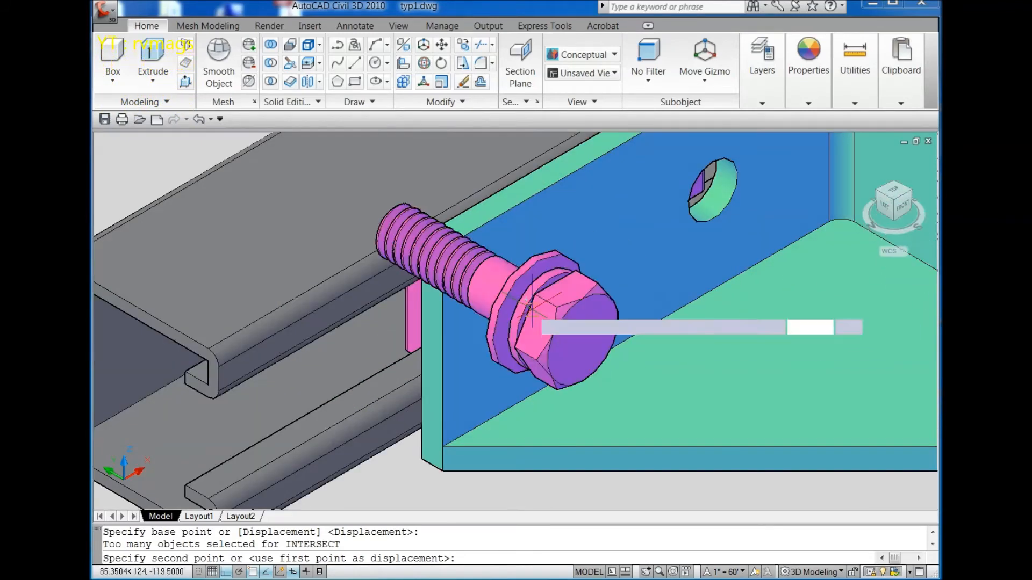
click(526, 309)
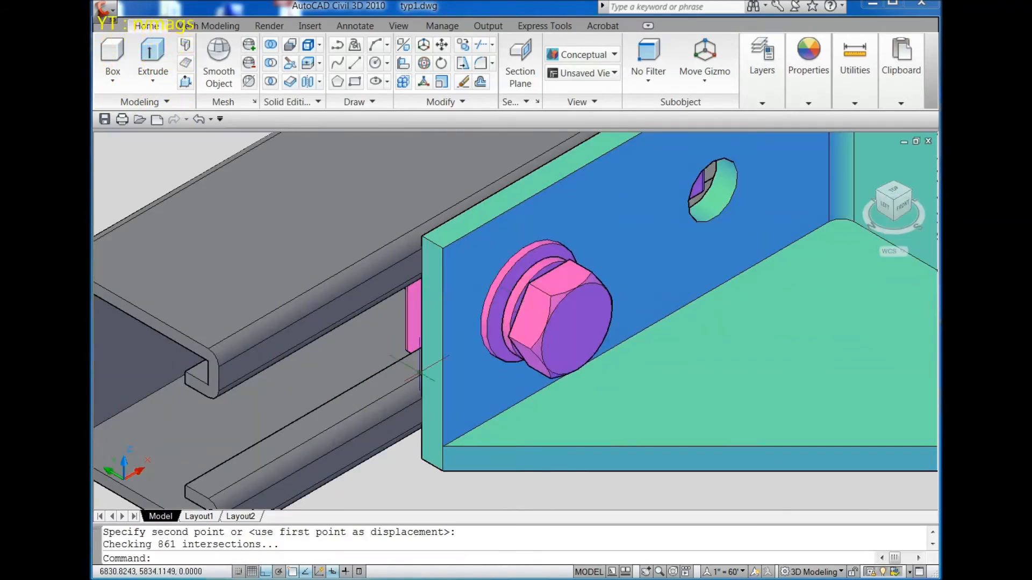
Move the remaining Y-direction bolt with its washers to the centre of the inner hole in the bracket's blue leg
scroll(427, 371, down, 6)
scroll(466, 290, up, 5)
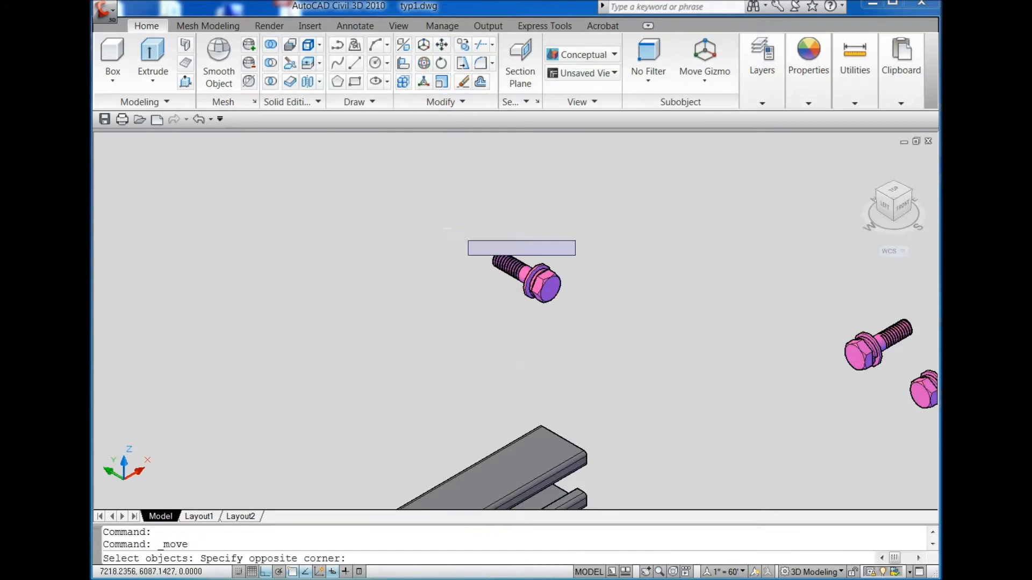
click(592, 338)
key(Return)
scroll(577, 311, up, 4)
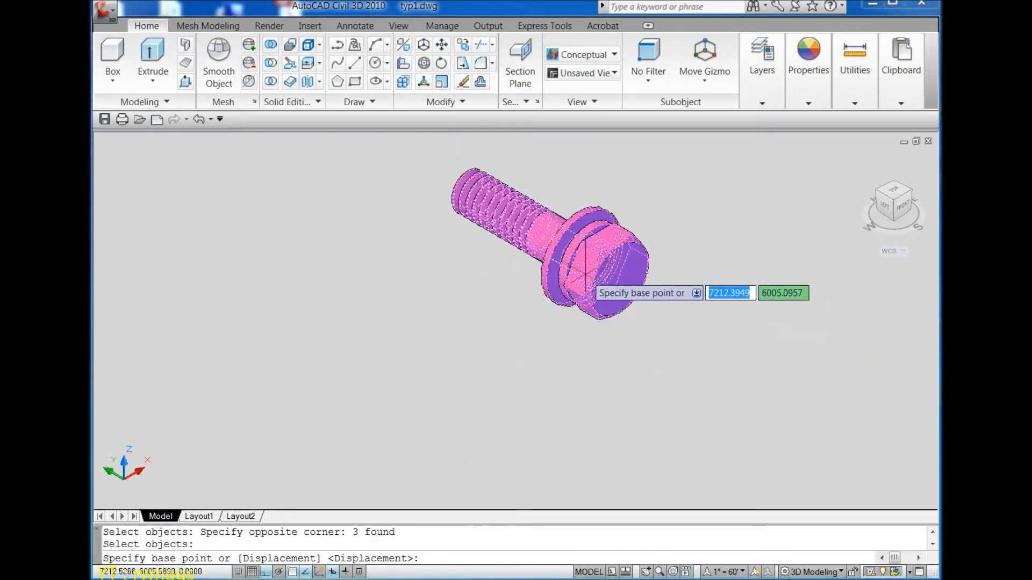
scroll(578, 264, up, 2)
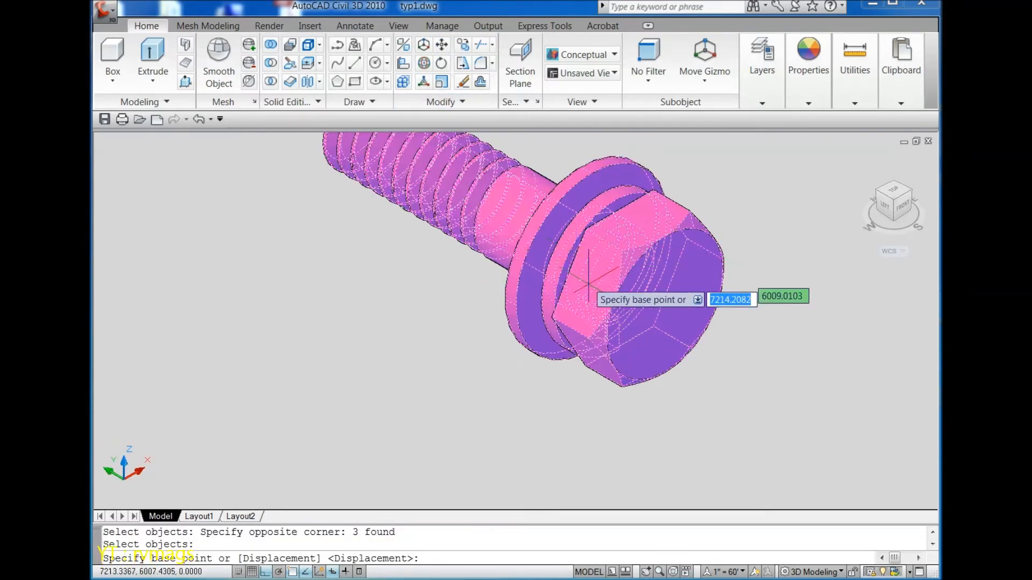
click(581, 253)
scroll(581, 253, down, 6)
scroll(532, 215, up, 4)
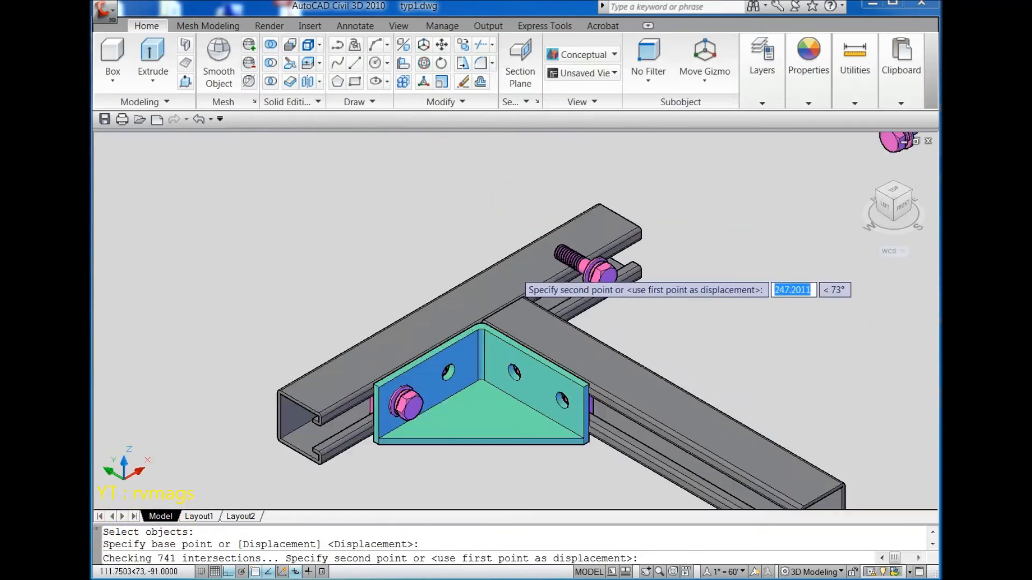
scroll(460, 371, up, 6)
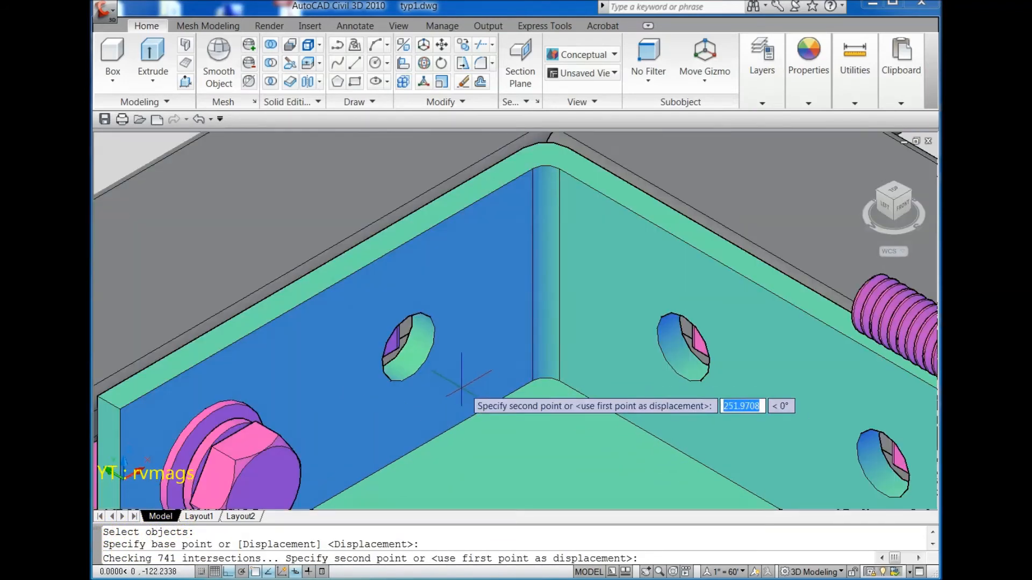
click(385, 334)
Move the nearer X-direction bolt with its washers to the centre of the inner hole in the bracket's green leg
scroll(473, 350, down, 8)
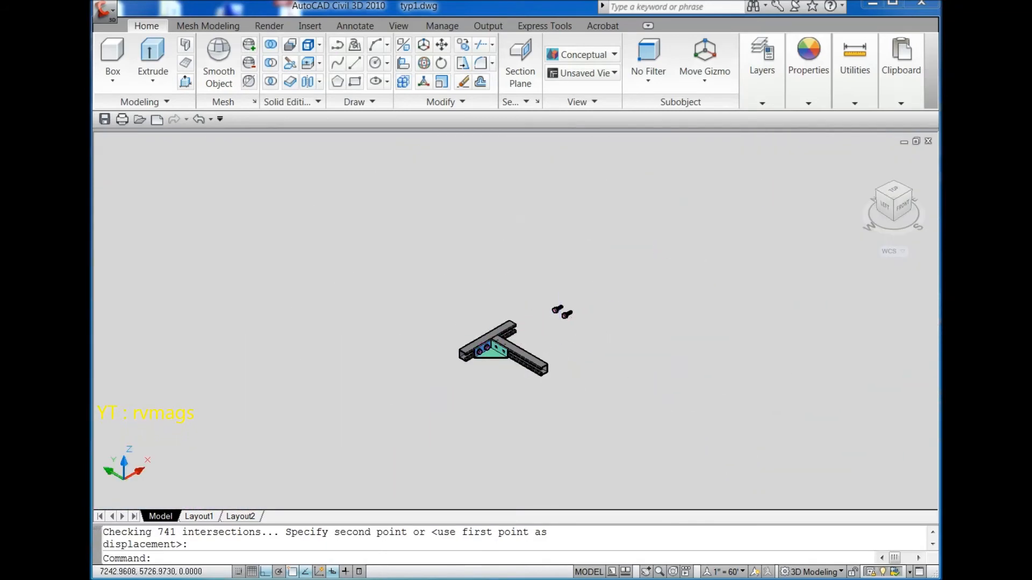
scroll(559, 322, up, 6)
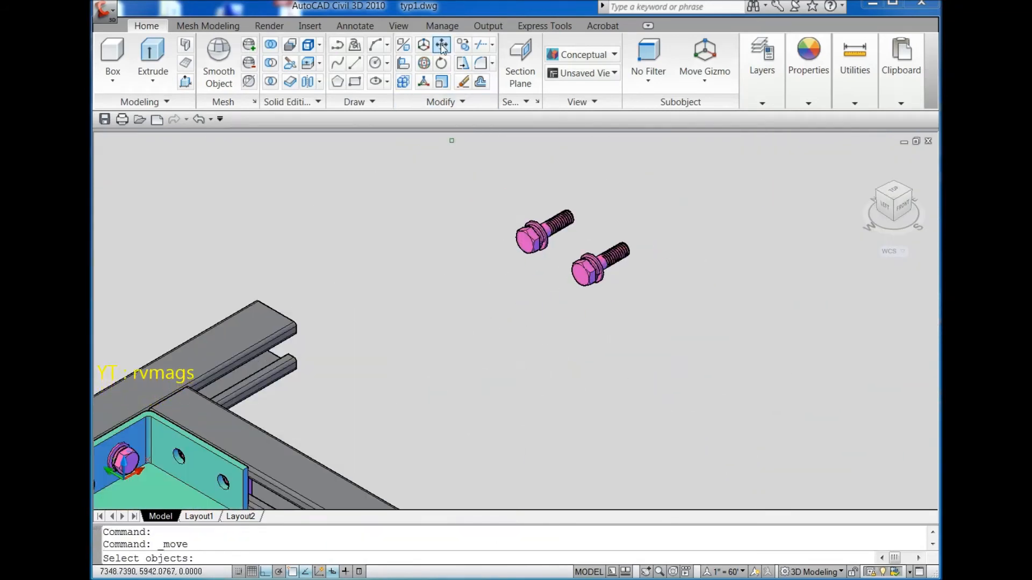
scroll(527, 241, up, 3)
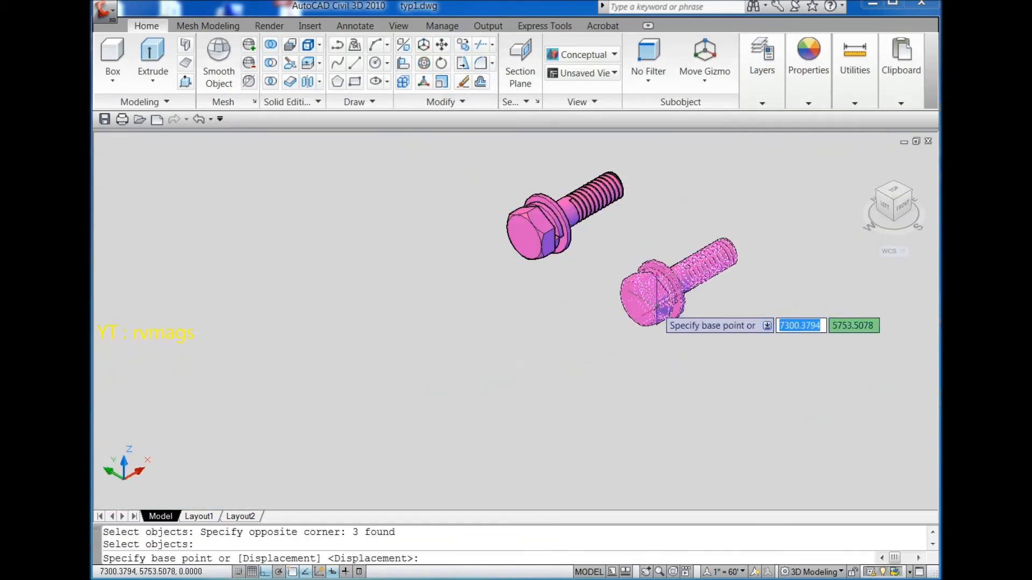
scroll(657, 310, up, 4)
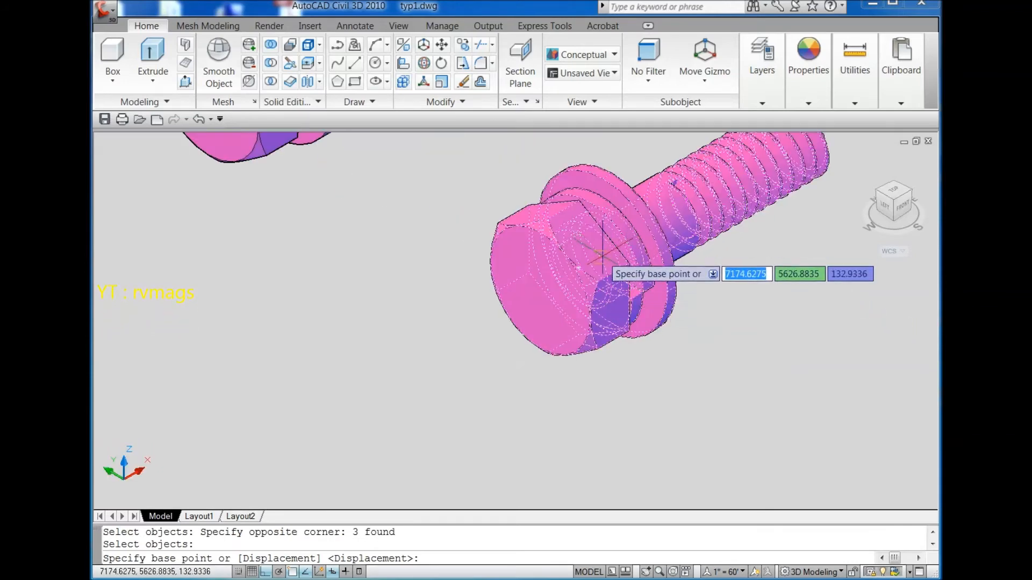
scroll(626, 259, down, 3)
scroll(651, 278, up, 3)
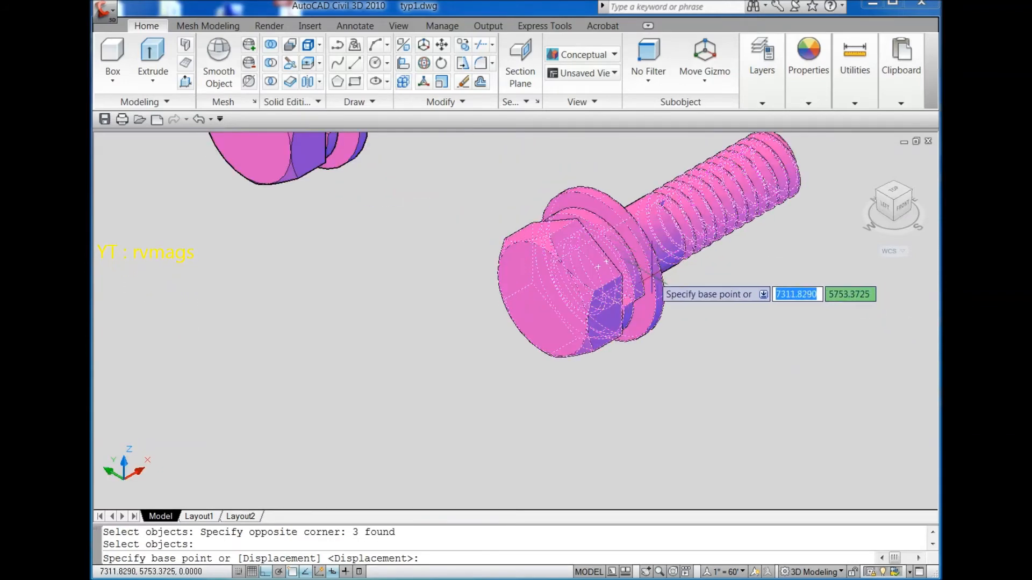
click(607, 262)
scroll(620, 237, down, 5)
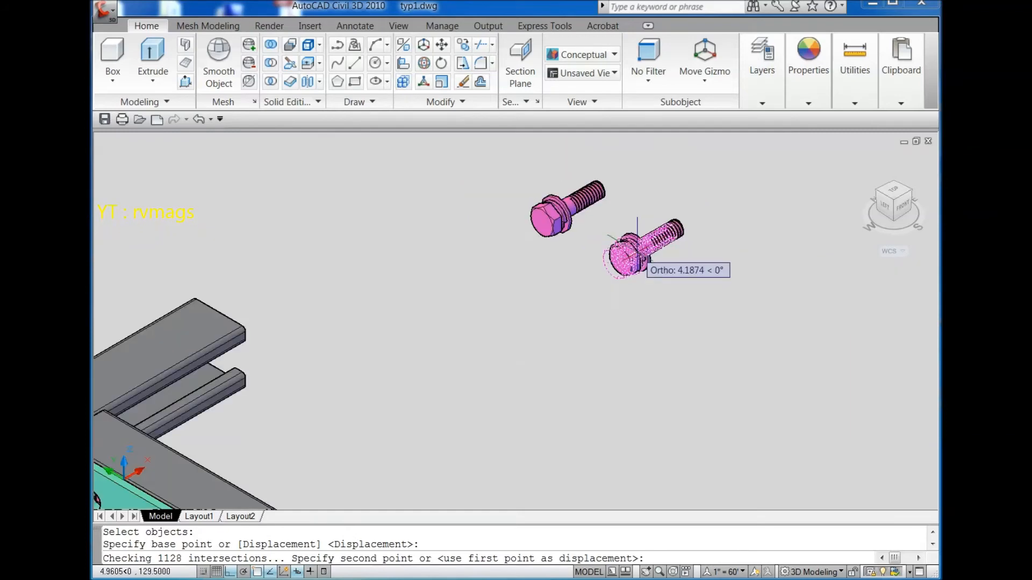
scroll(440, 379, up, 3)
scroll(355, 359, up, 5)
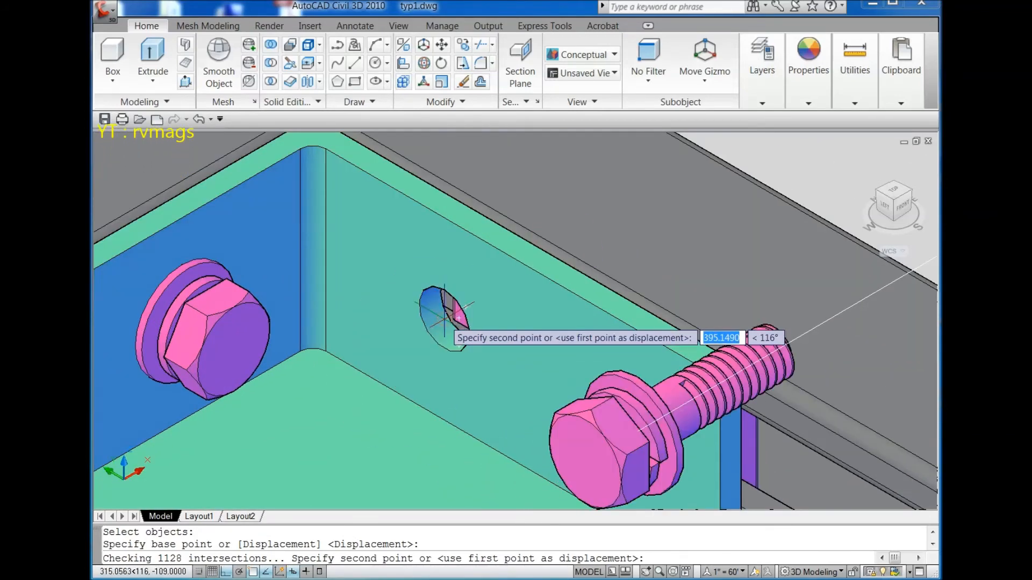
click(442, 324)
Move the last loose bolt with its washers to the centre of the outer hole in the bracket's green leg
scroll(442, 324, down, 6)
scroll(479, 327, down, 5)
scroll(499, 328, up, 4)
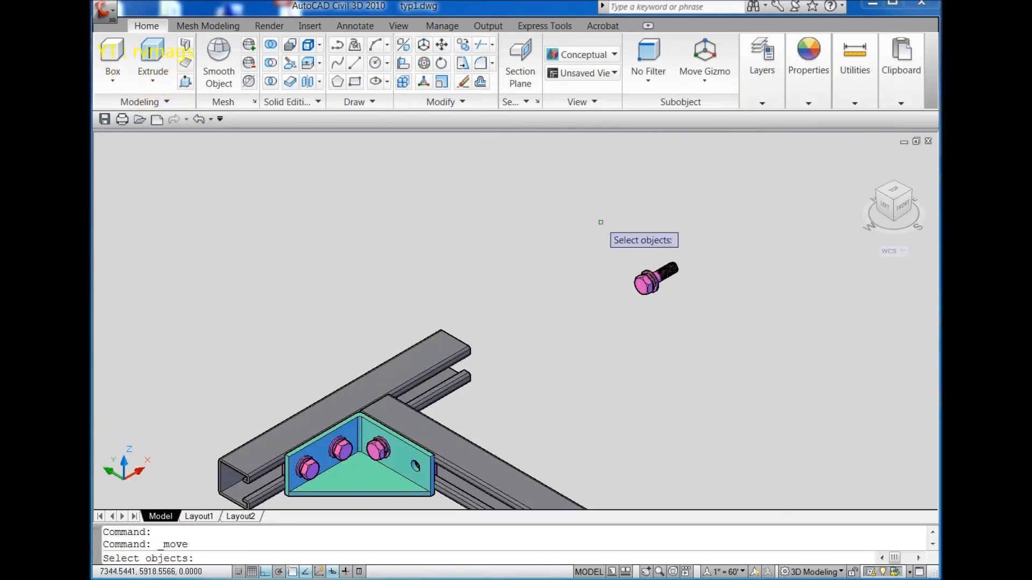
click(616, 245)
click(711, 320)
scroll(675, 301, up, 6)
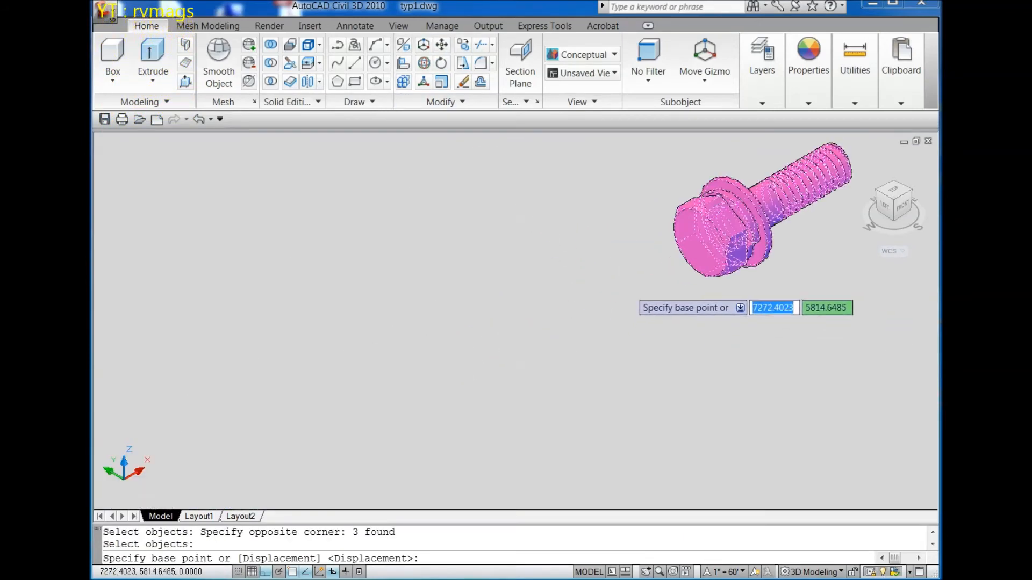
scroll(735, 200, up, 2)
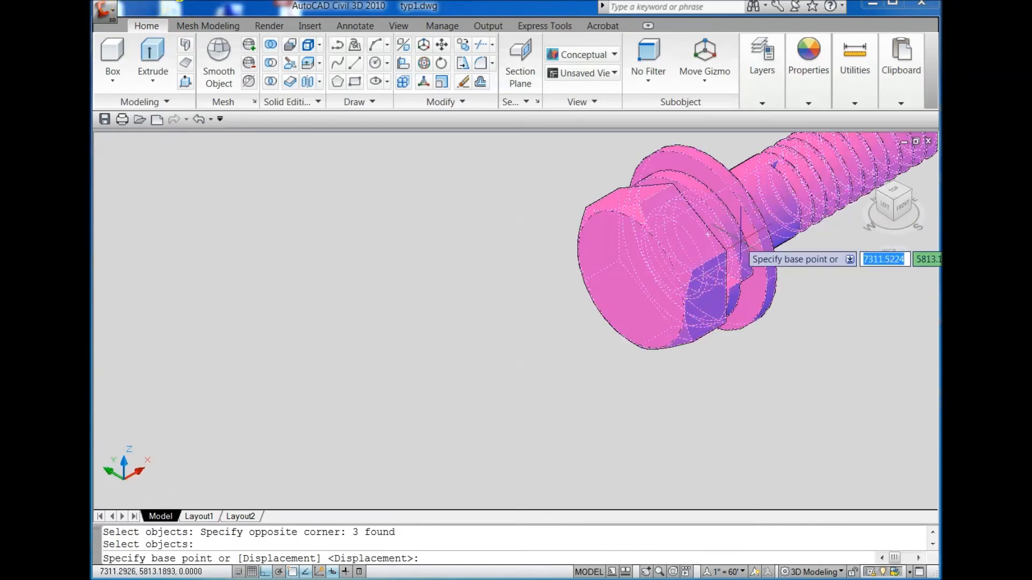
click(707, 234)
scroll(688, 236, down, 6)
scroll(547, 336, up, 3)
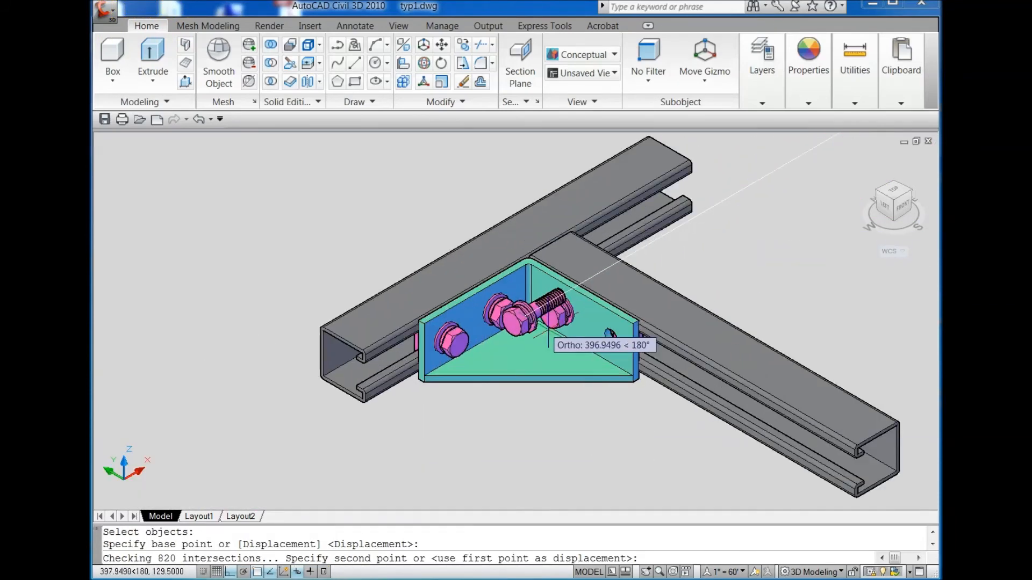
scroll(547, 336, up, 5)
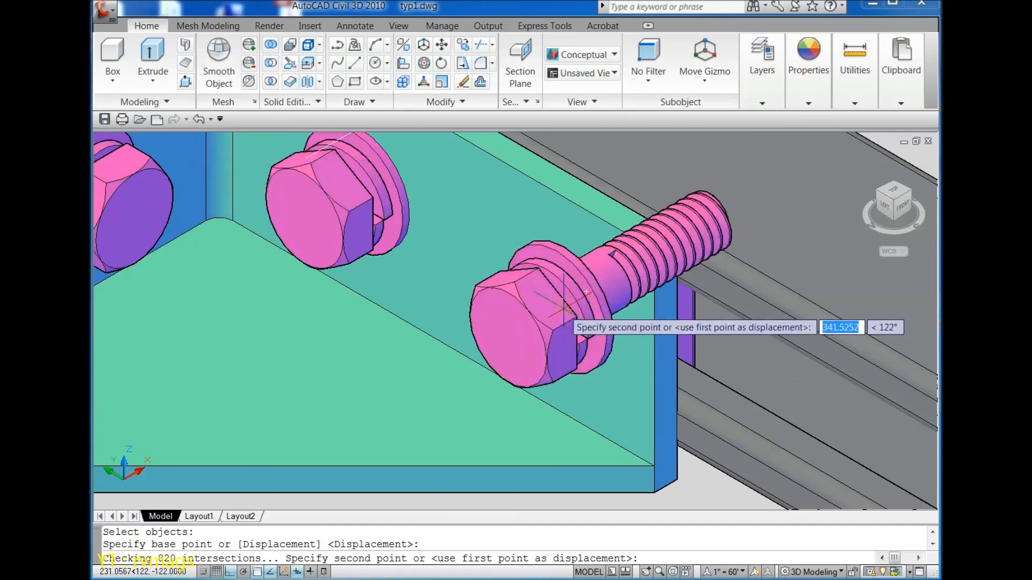
scroll(564, 308, down, 5)
click(581, 315)
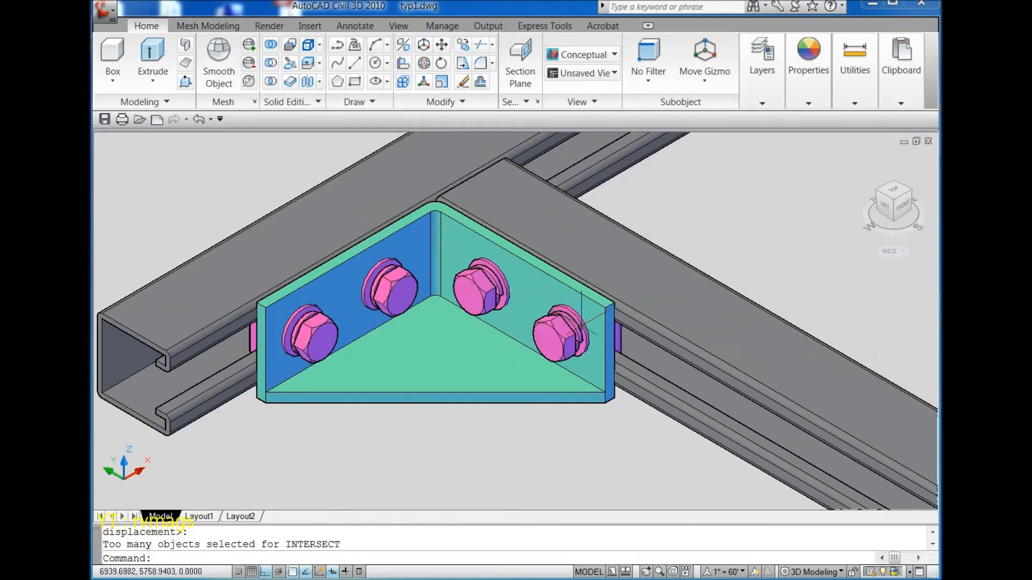
Examine the bolted connection in the left and front views, and return to the isometric view
scroll(655, 278, down, 4)
click(884, 207)
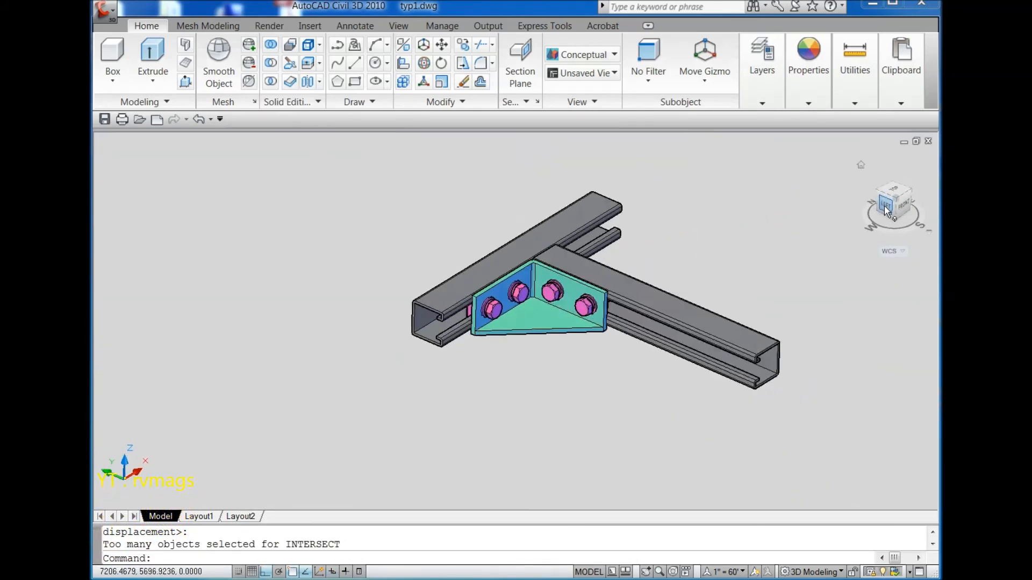
click(912, 200)
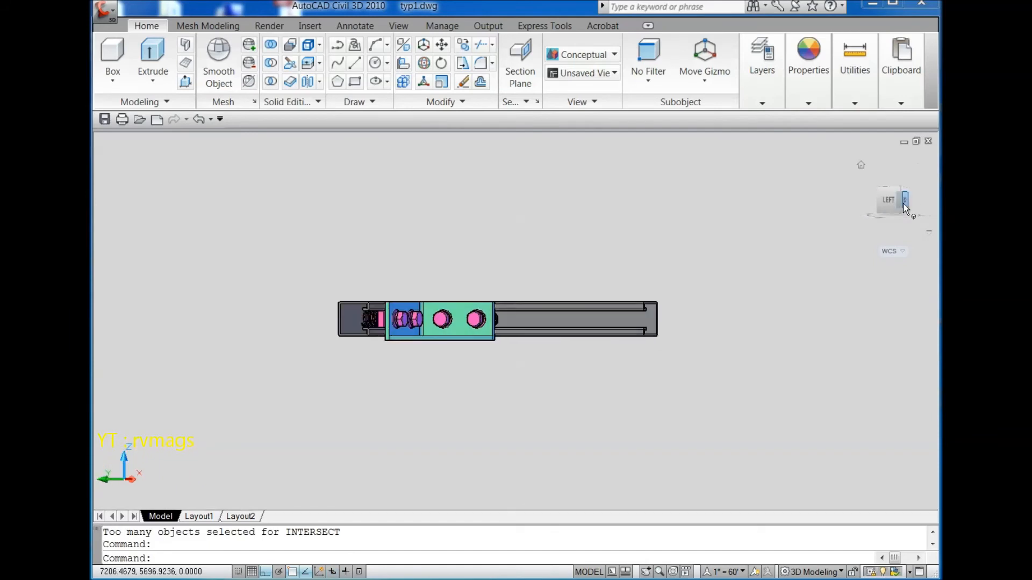
click(883, 193)
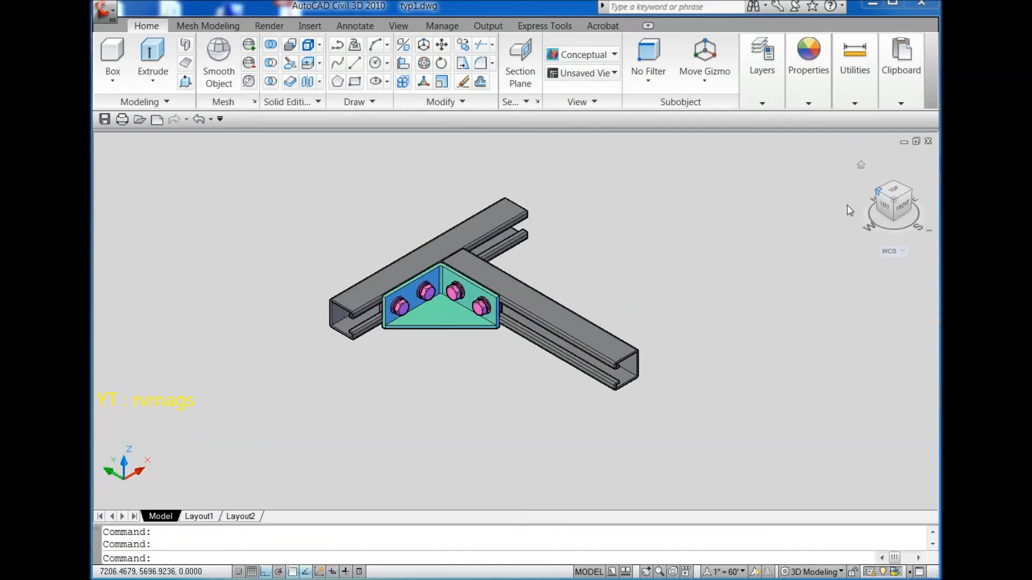
scroll(684, 249, down, 3)
scroll(693, 253, up, 4)
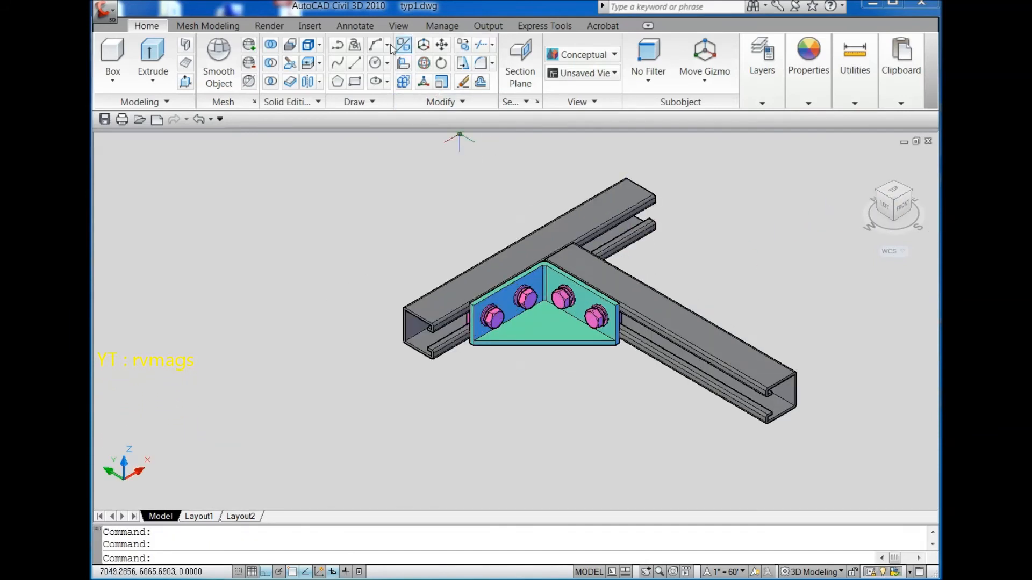
Select the whole assembly, orbit around it to examine the bolted bracket connection from different sides, and restore the home view
click(398, 27)
scroll(398, 228, down, 2)
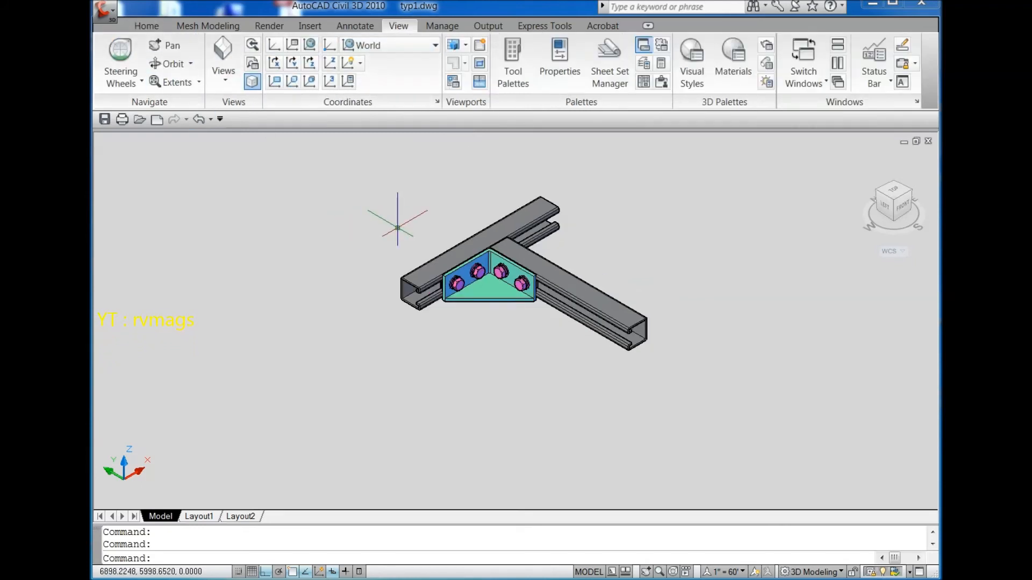
click(350, 165)
click(704, 397)
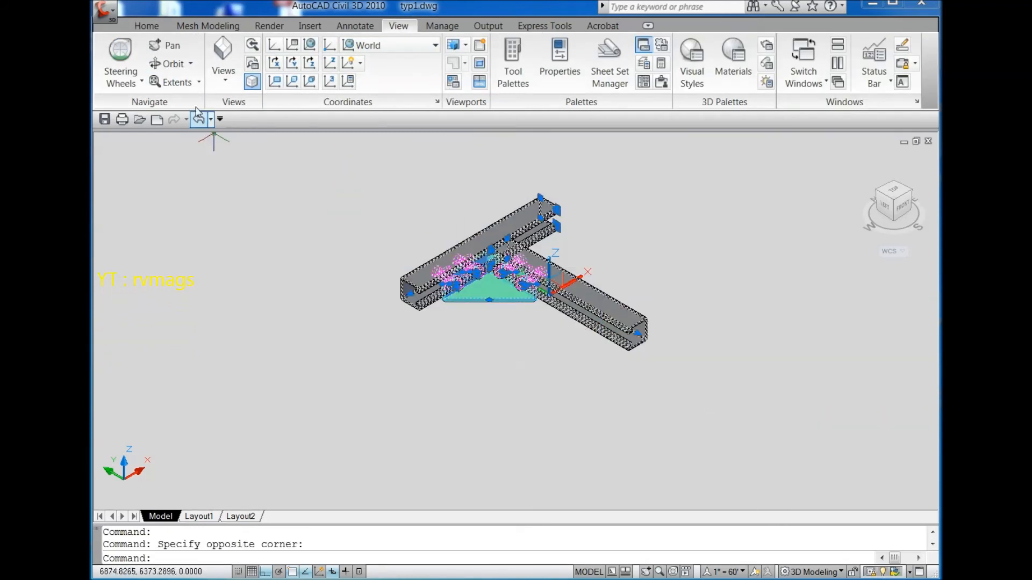
click(173, 64)
drag(474, 311, 702, 277)
right_click(510, 386)
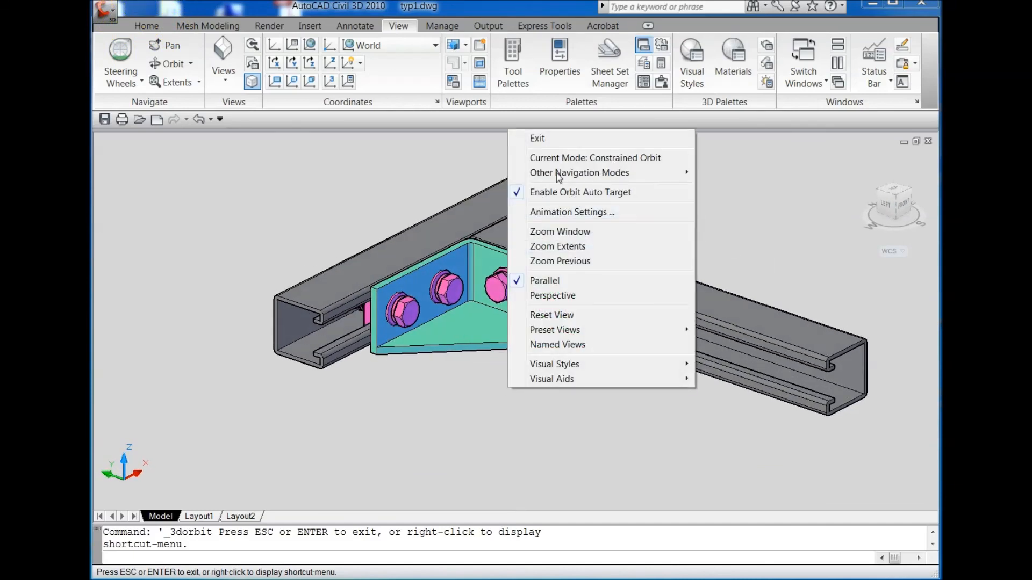
click(552, 139)
click(861, 167)
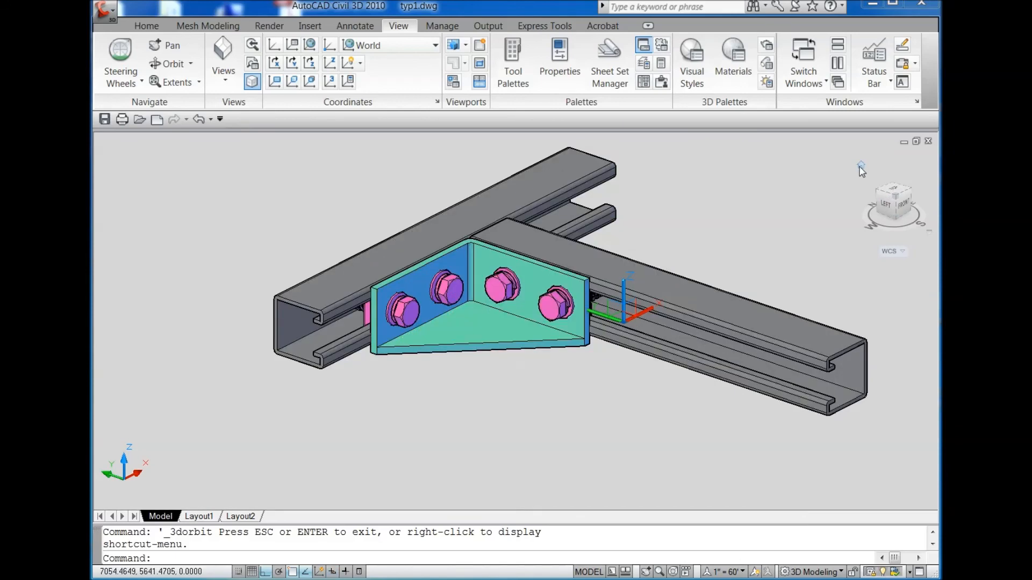
key(Escape)
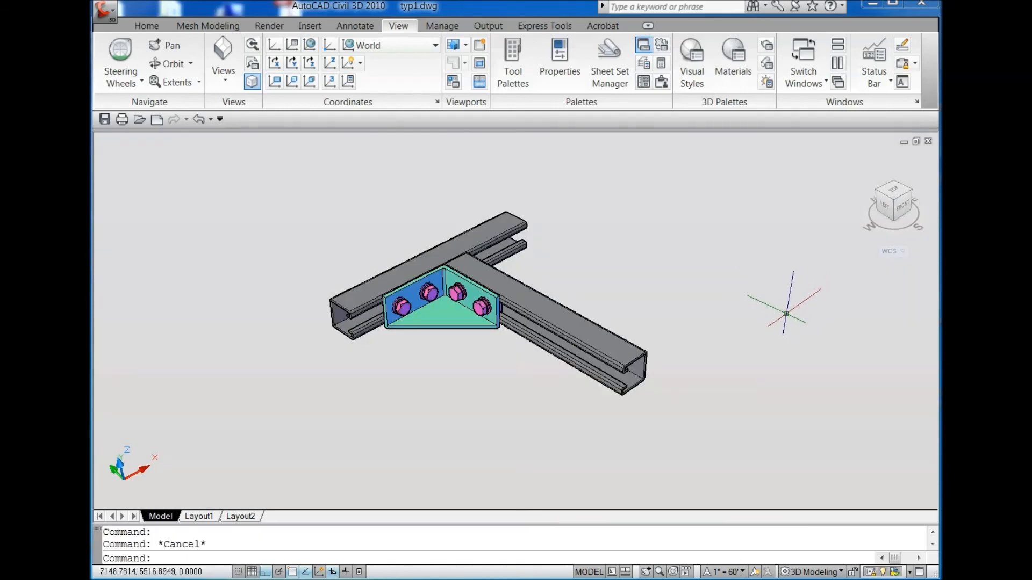
scroll(414, 325, up, 1)
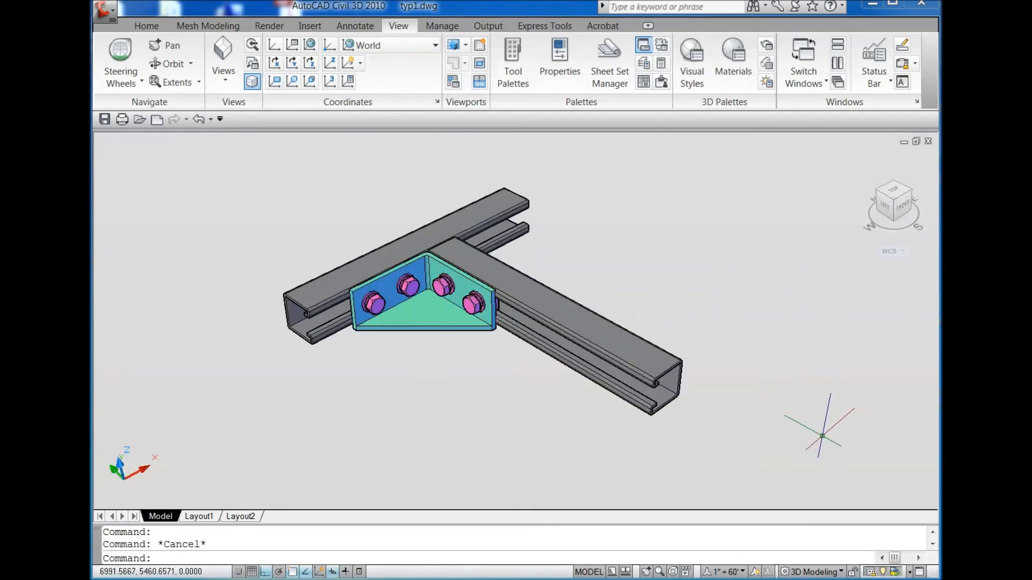